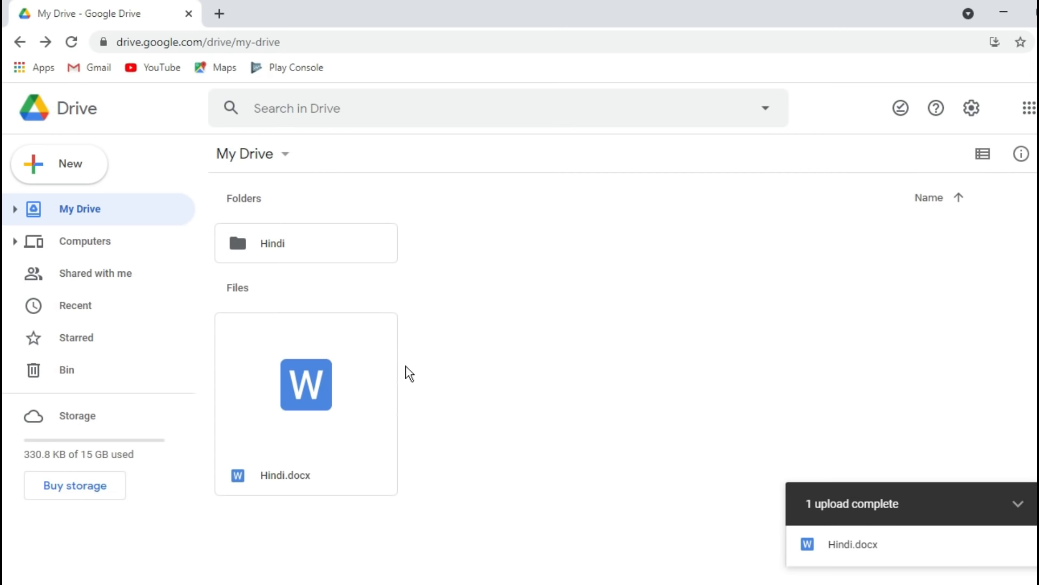
Upload the image man-5635507_1920.jpg from the computer into My Drive beside Hindi.docx.
click(335, 392)
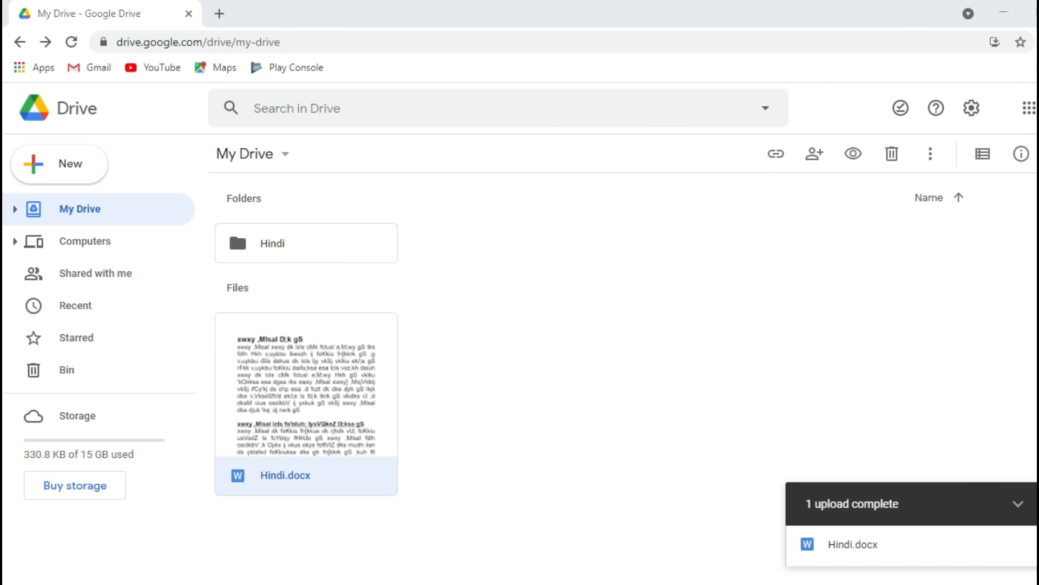
drag(664, 452, 503, 407)
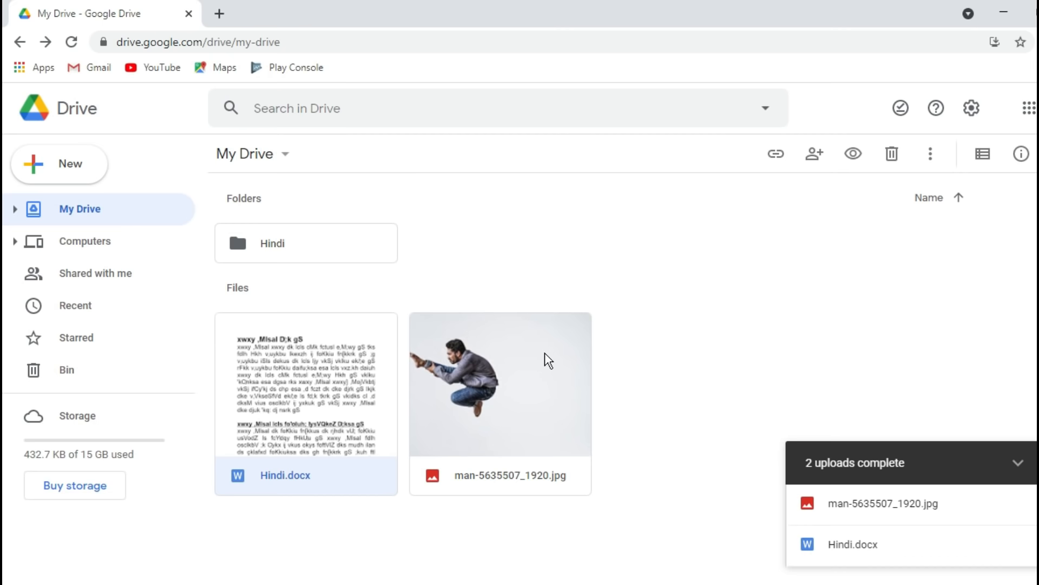
Upload the Windows 10 logo image from Downloads as a new version of man-5635507_1920.jpg through Manage versions.
right_click(493, 356)
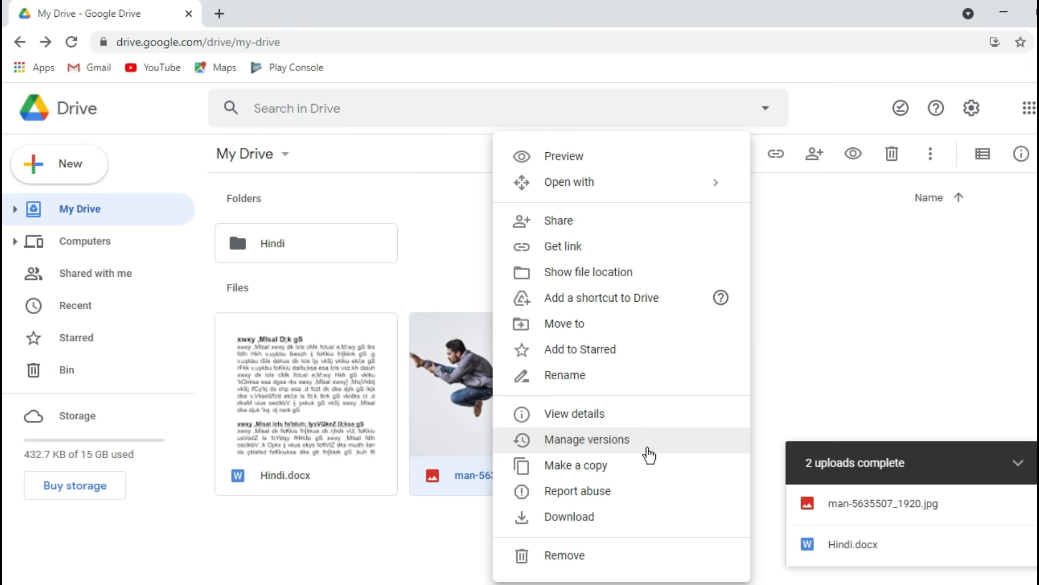
click(647, 447)
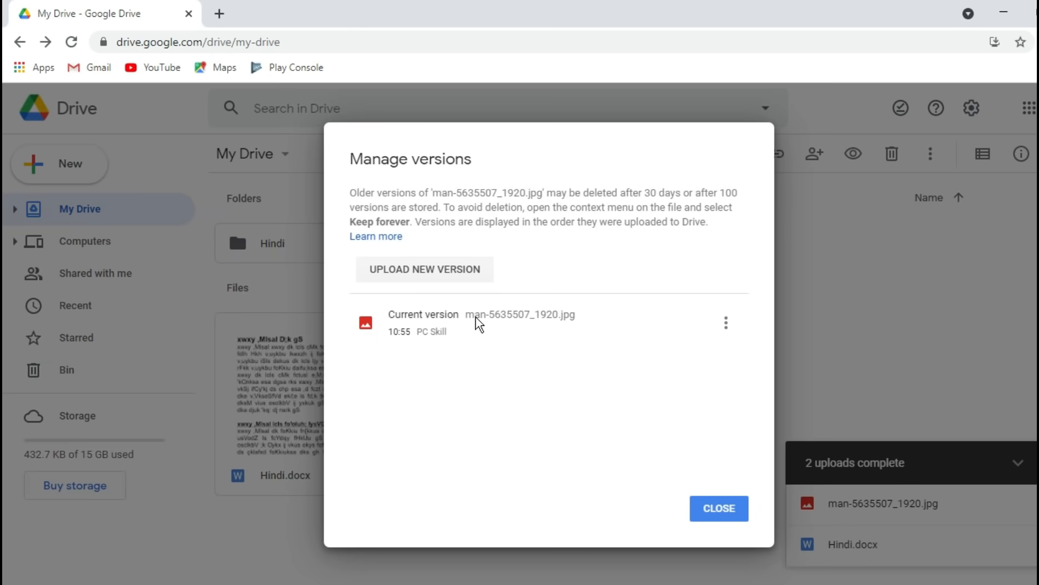
click(421, 281)
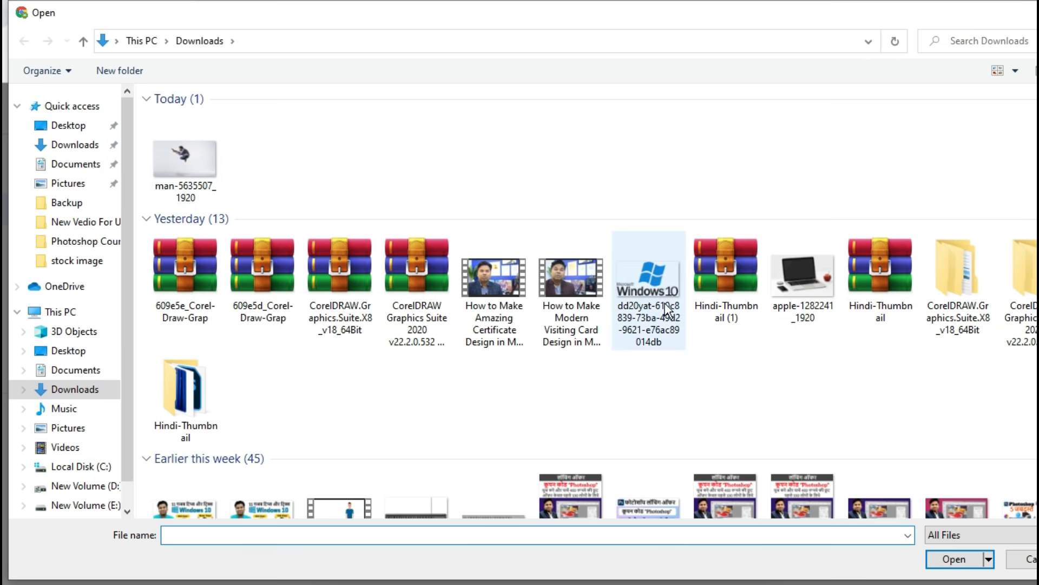
click(649, 275)
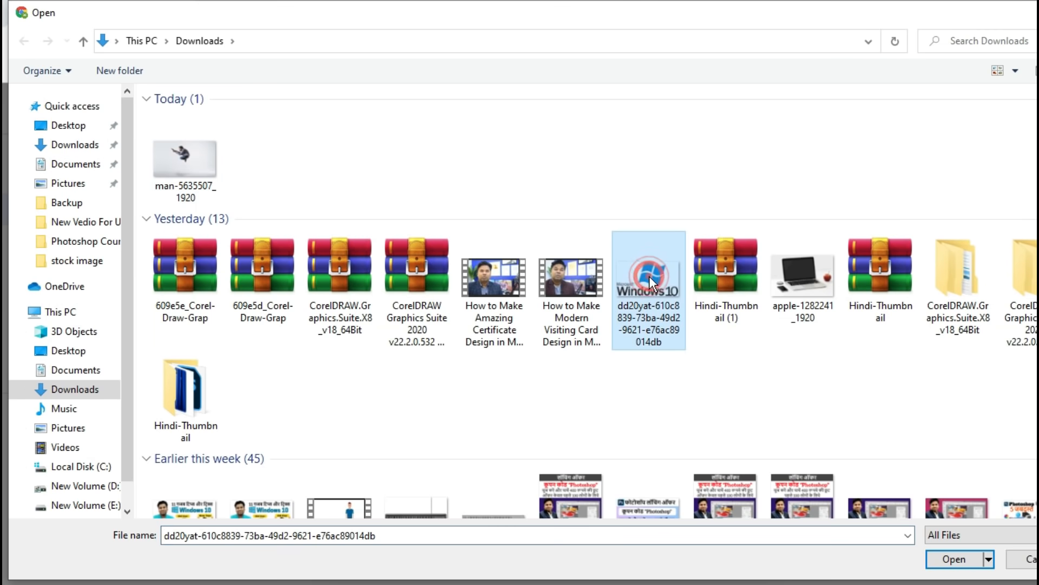
click(942, 561)
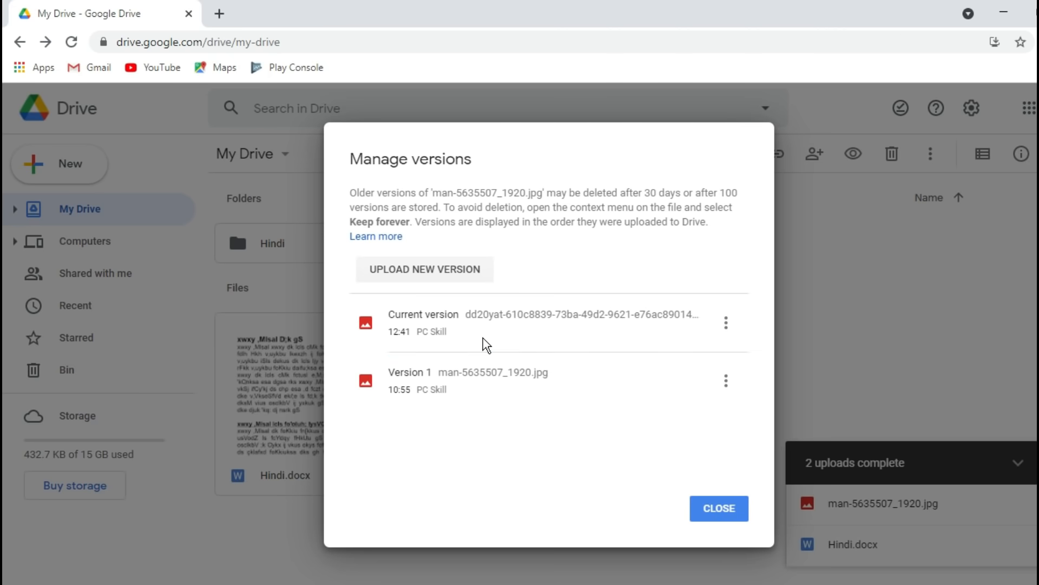
click(726, 506)
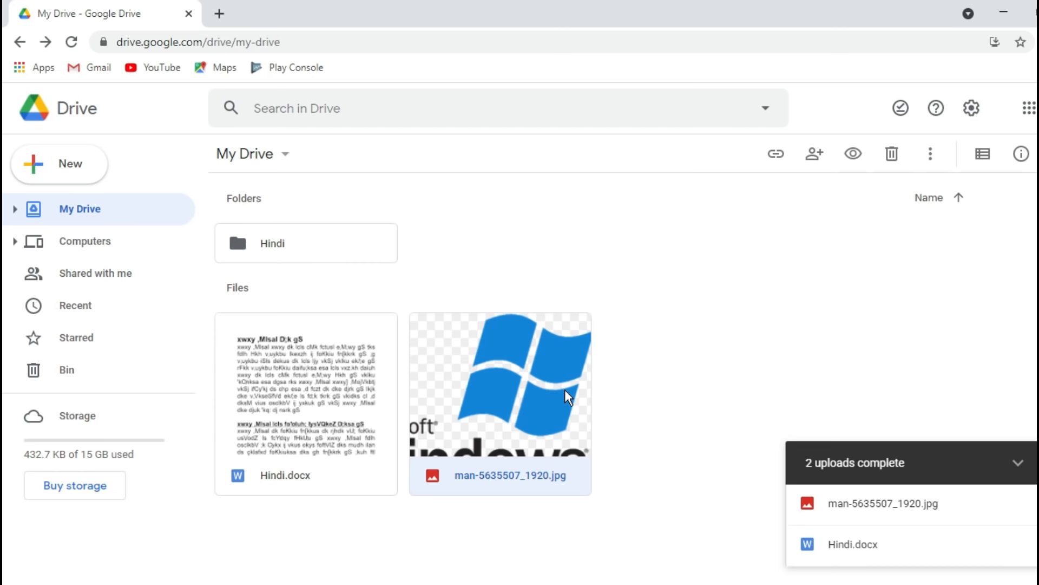
click(739, 343)
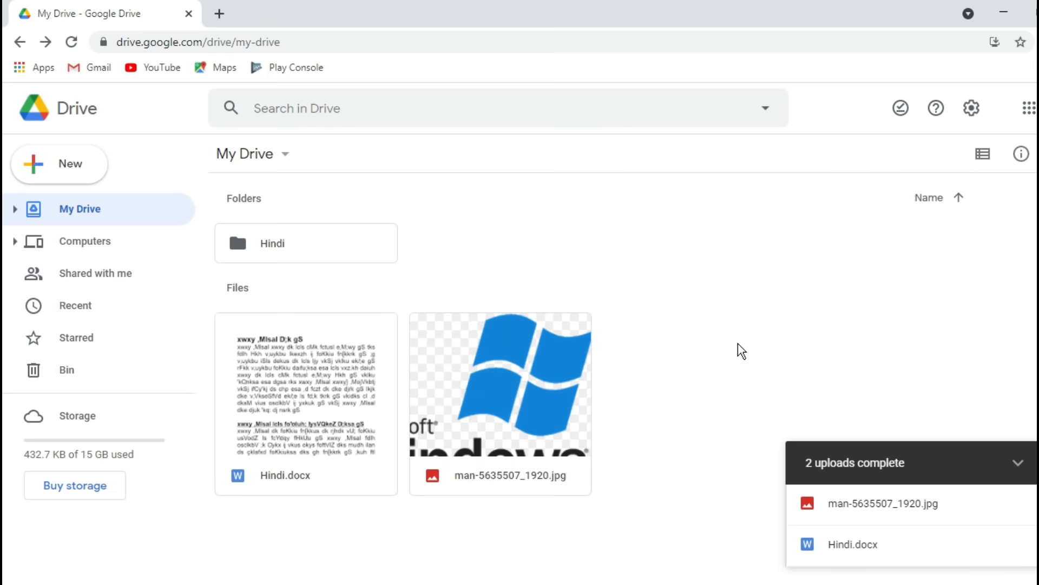
Examine the version history of man-5635507_1920.jpg and the options available for Version 1.
click(435, 343)
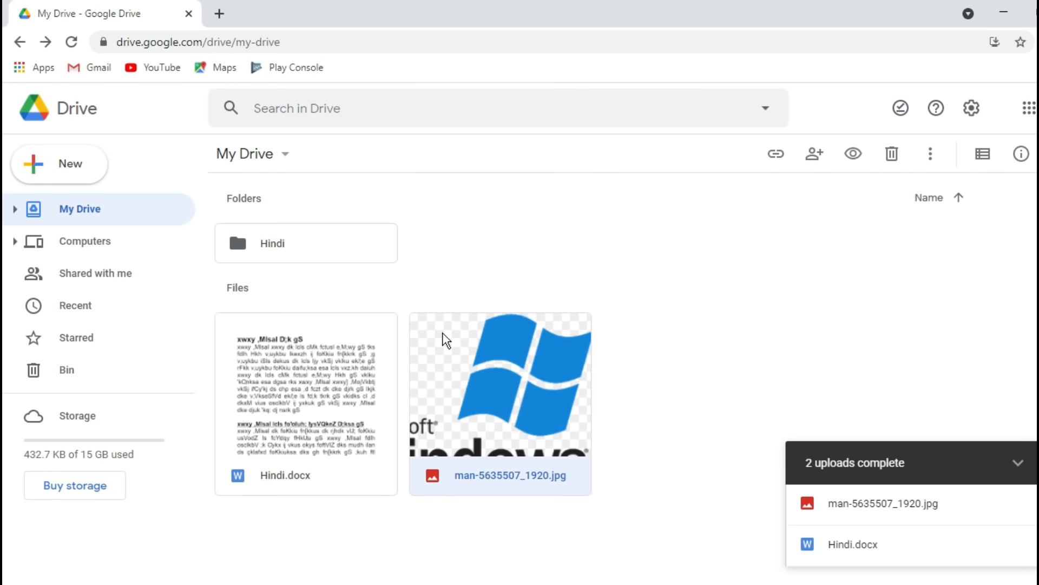
right_click(442, 333)
click(586, 445)
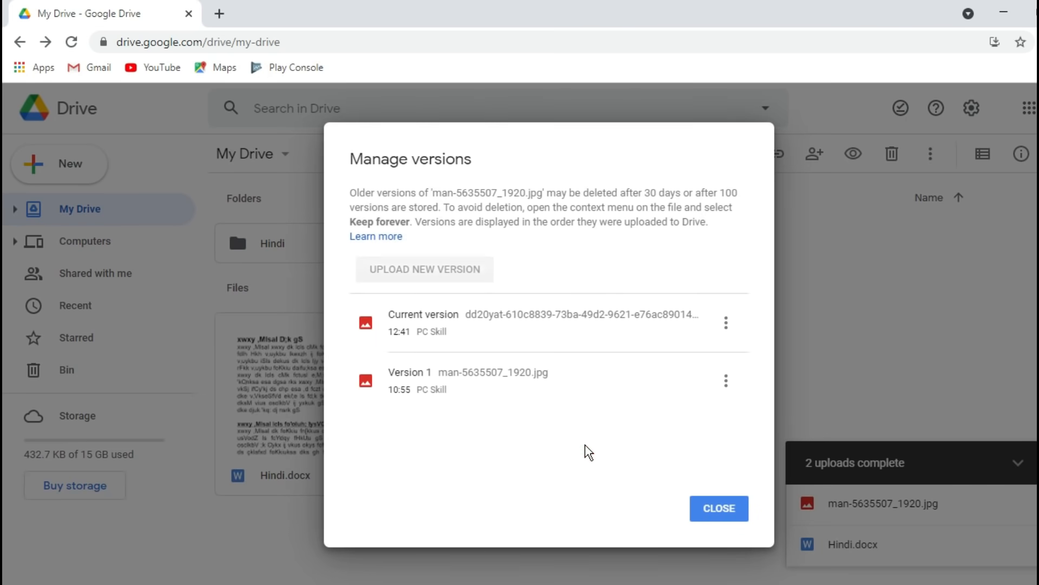
click(726, 381)
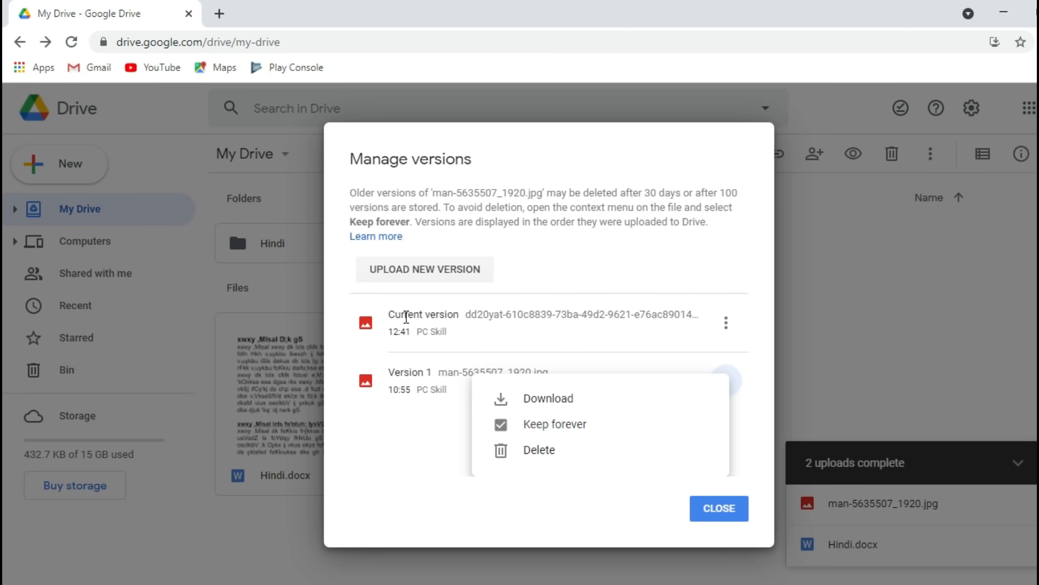
click(423, 416)
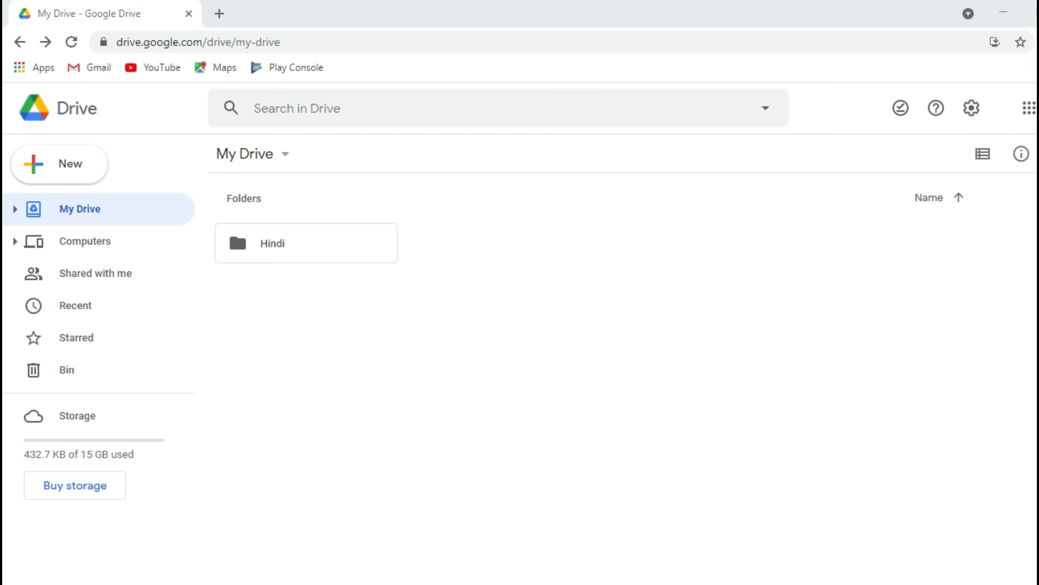
Upload Hindi PDF.JPG from the computer into My Drive, preview the image and close the preview.
drag(1037, 303, 528, 286)
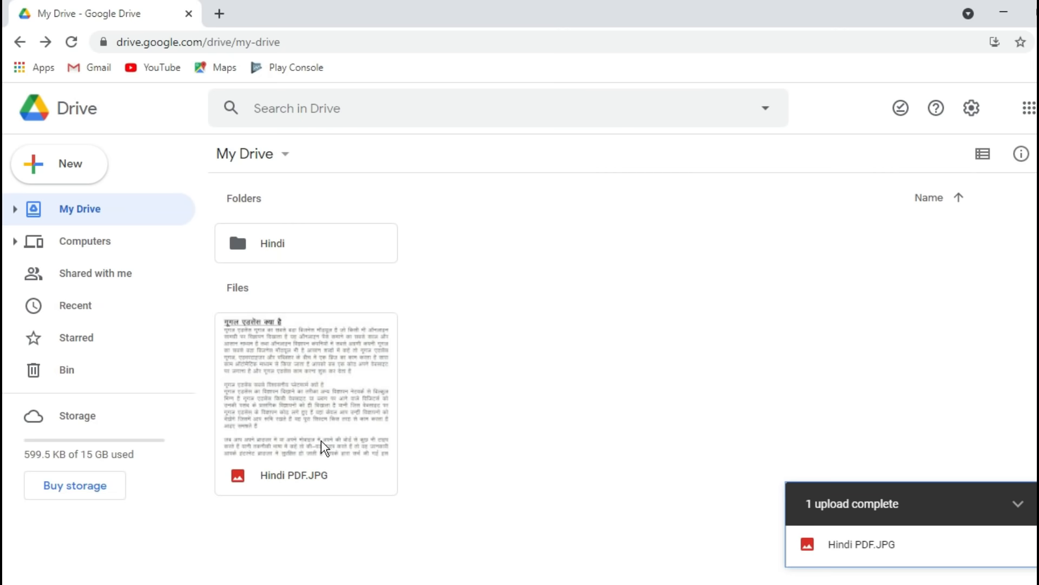
double_click(276, 358)
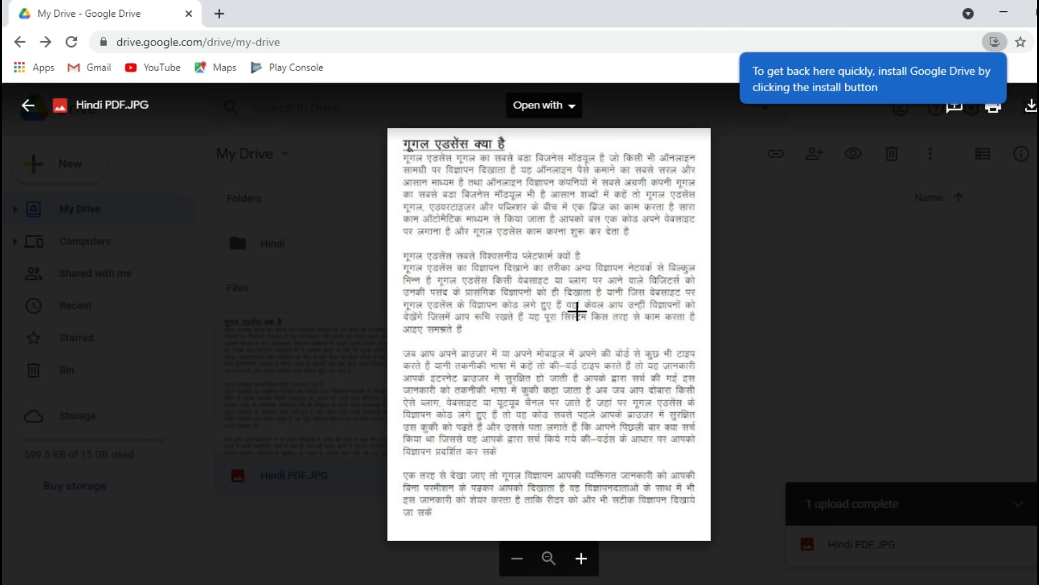
click(764, 393)
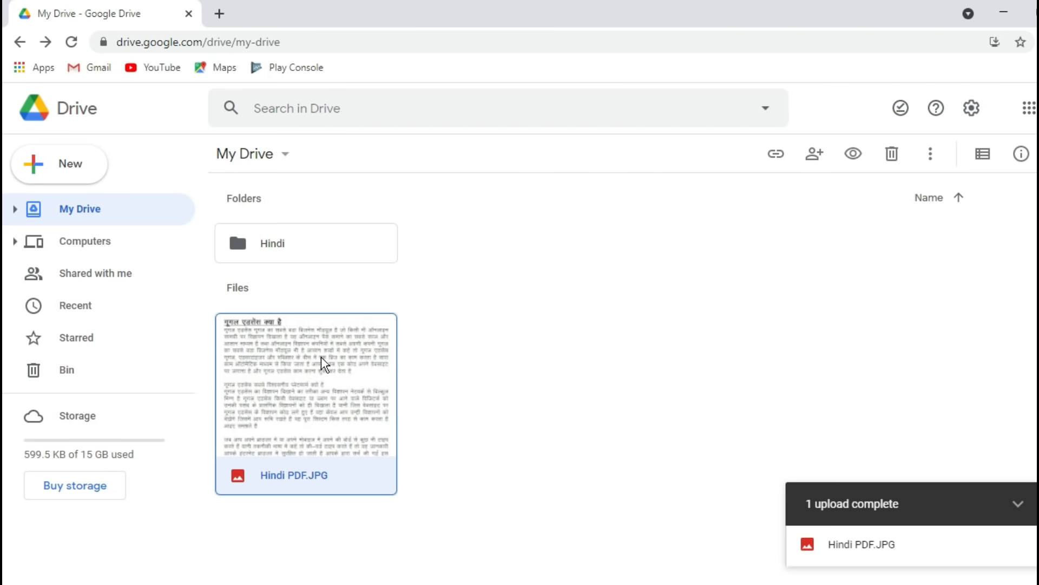
Open Hindi PDF.JPG with Google Docs to convert its image text into an editable document.
right_click(250, 334)
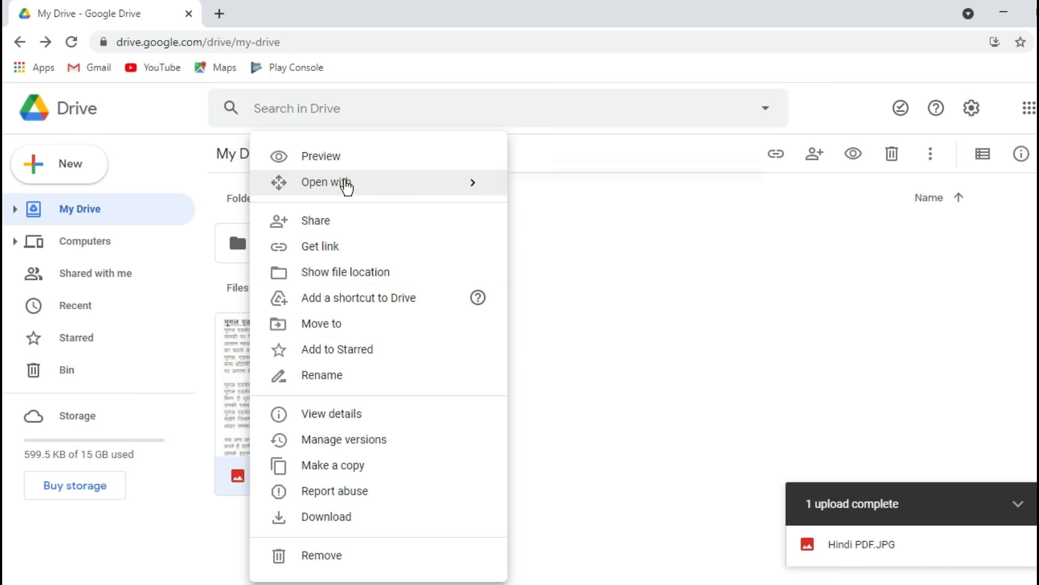
mouse_move(489, 186)
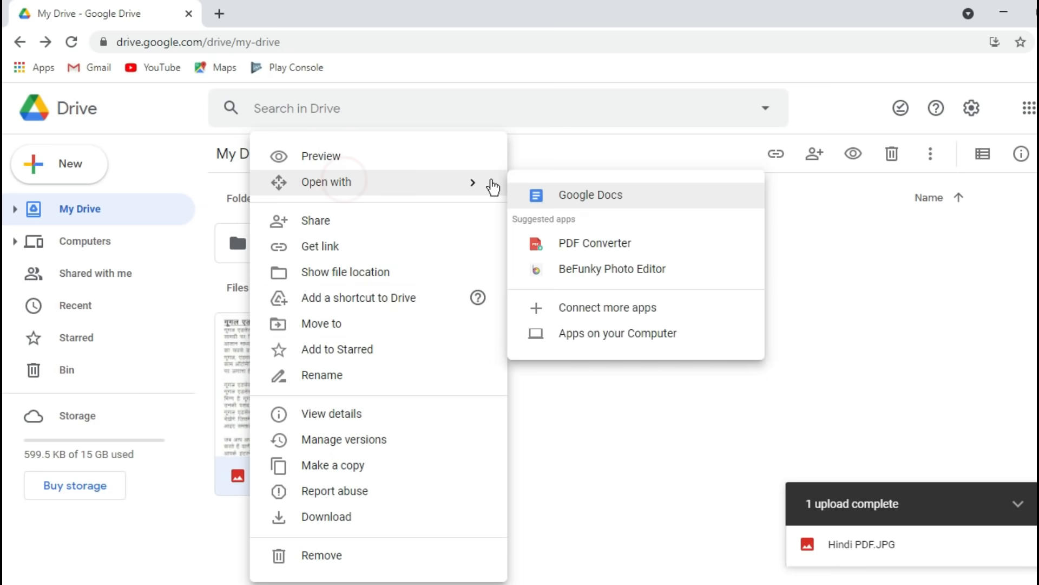
click(632, 207)
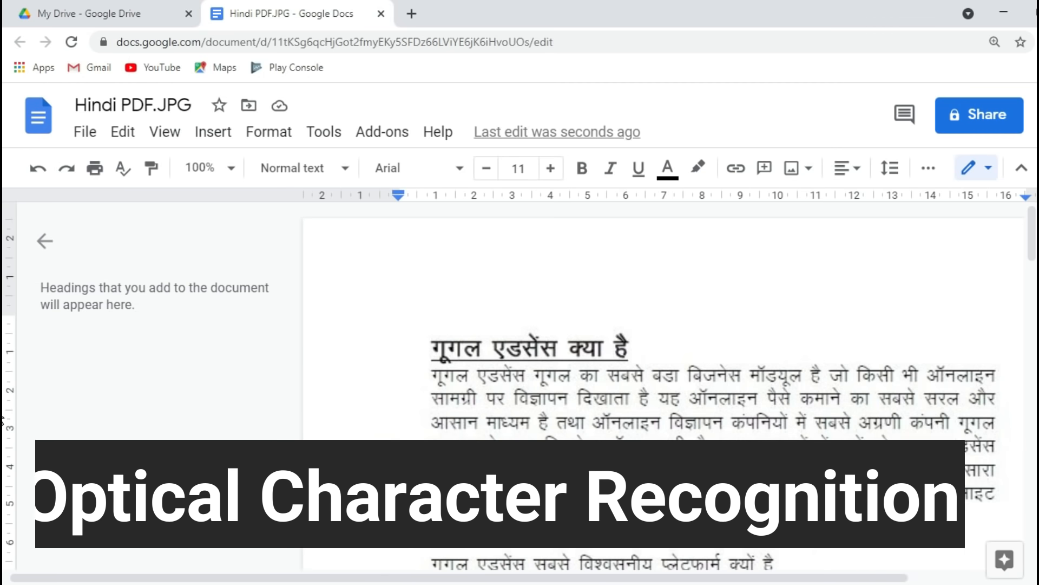
Check that the recognized Hindi text below the image can be selected, and close the converted document.
scroll(788, 379, down, 15)
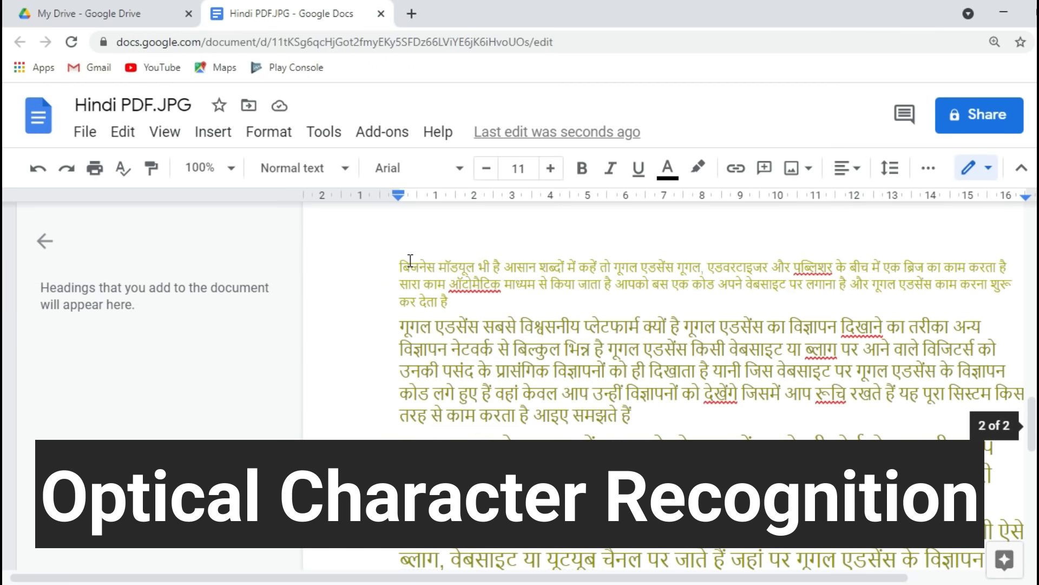
click(408, 257)
key(ctrl+a)
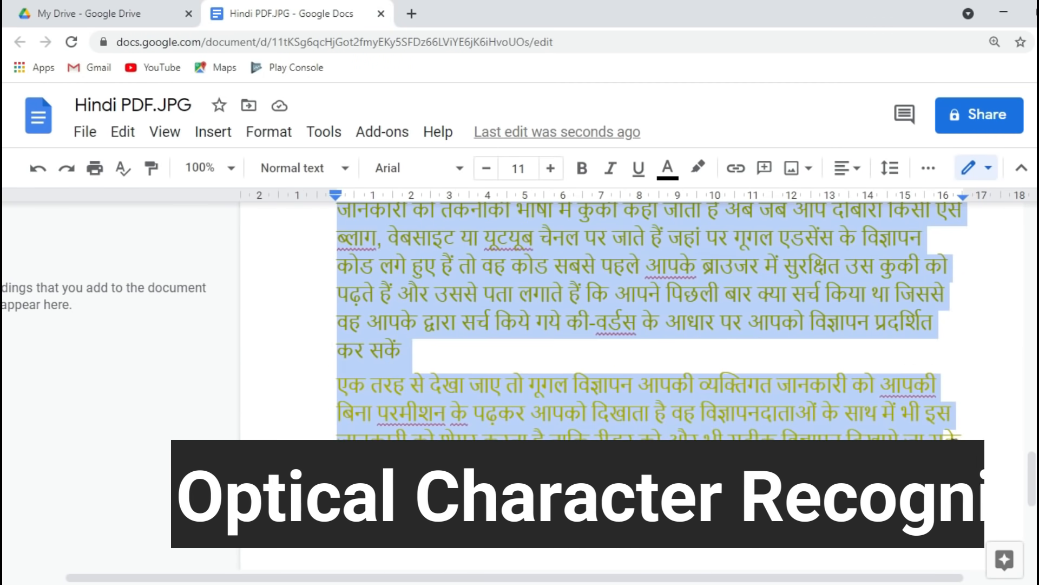
scroll(659, 352, up, 5)
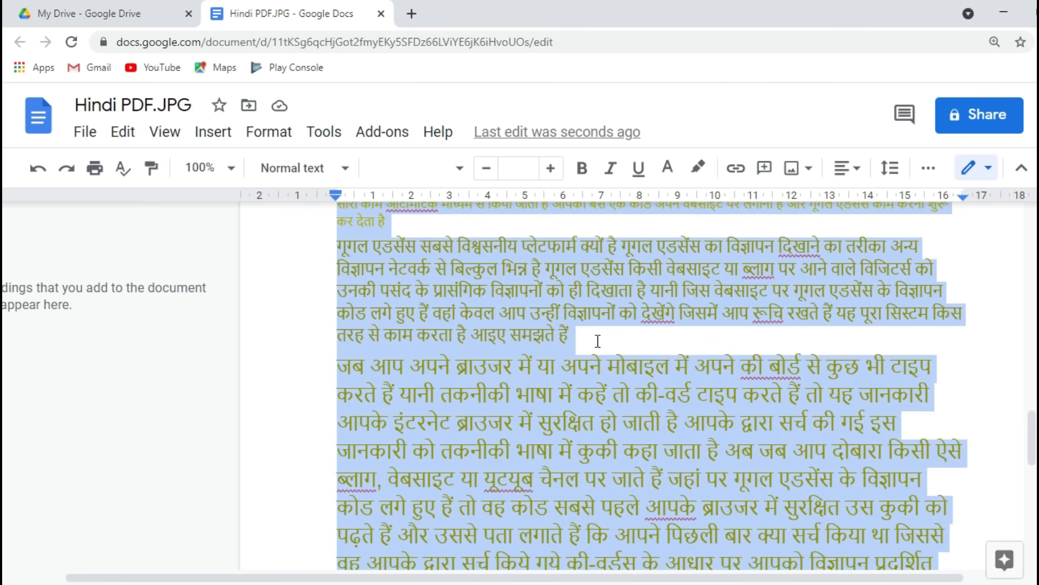
click(596, 340)
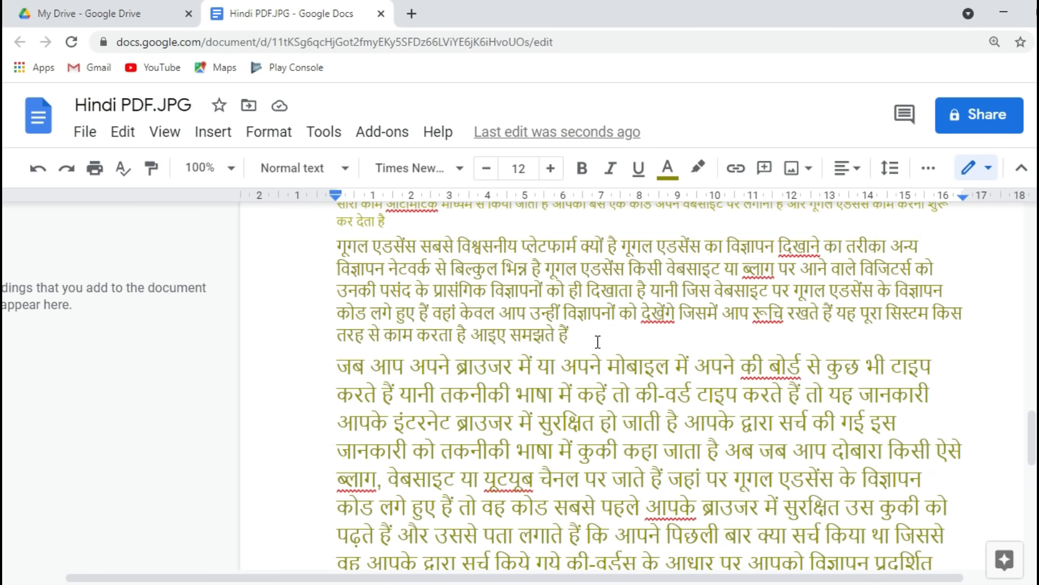
key(ctrl+w)
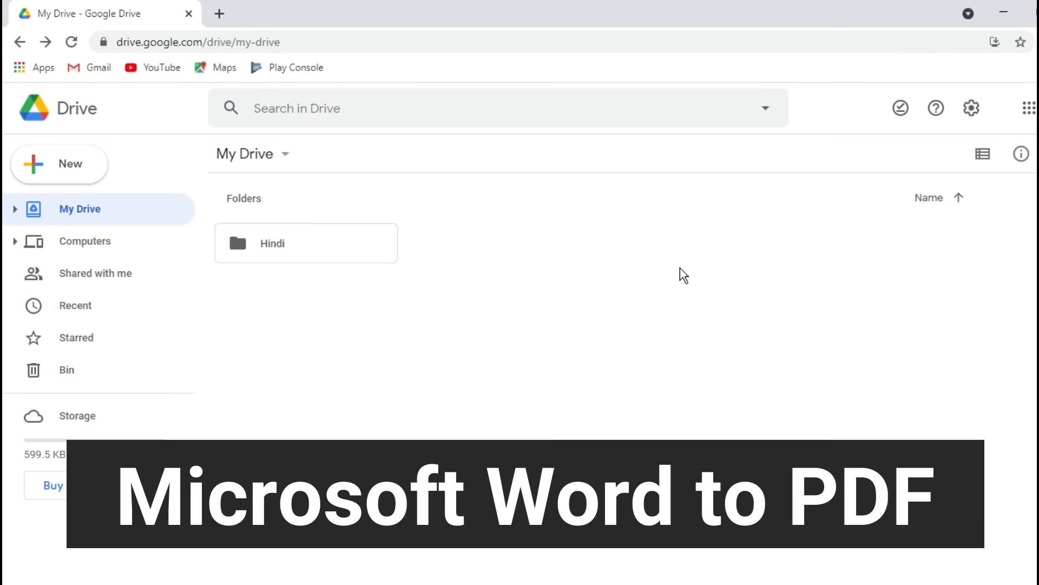
Upload the Word file Hindi.docx into My Drive and open it in Google Docs.
drag(1007, 503, 488, 362)
double_click(305, 397)
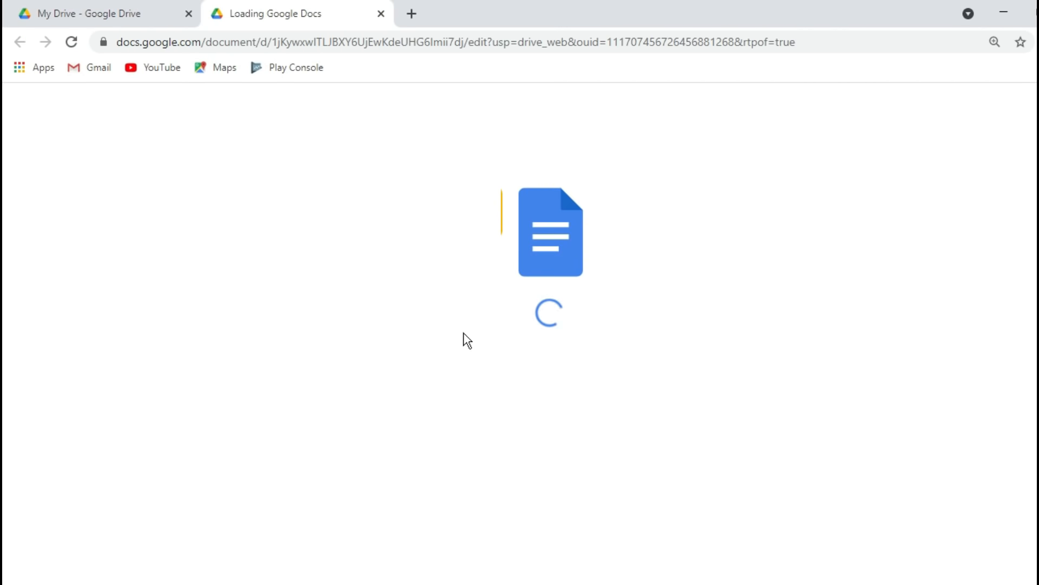
drag(278, 255, 495, 441)
click(496, 441)
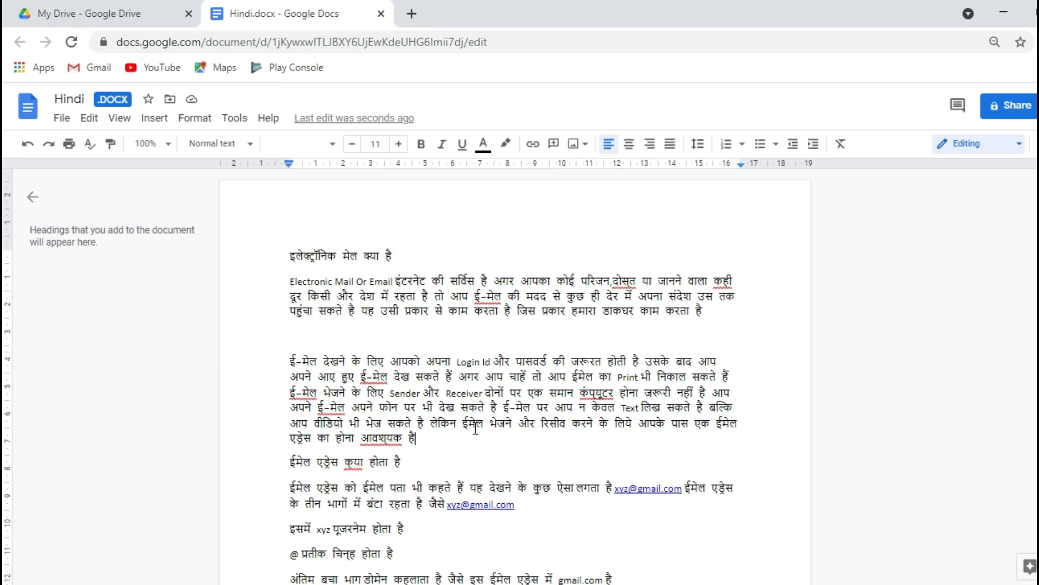
Download the Hindi document as a PDF document (.pdf) and open the downloaded file.
click(59, 119)
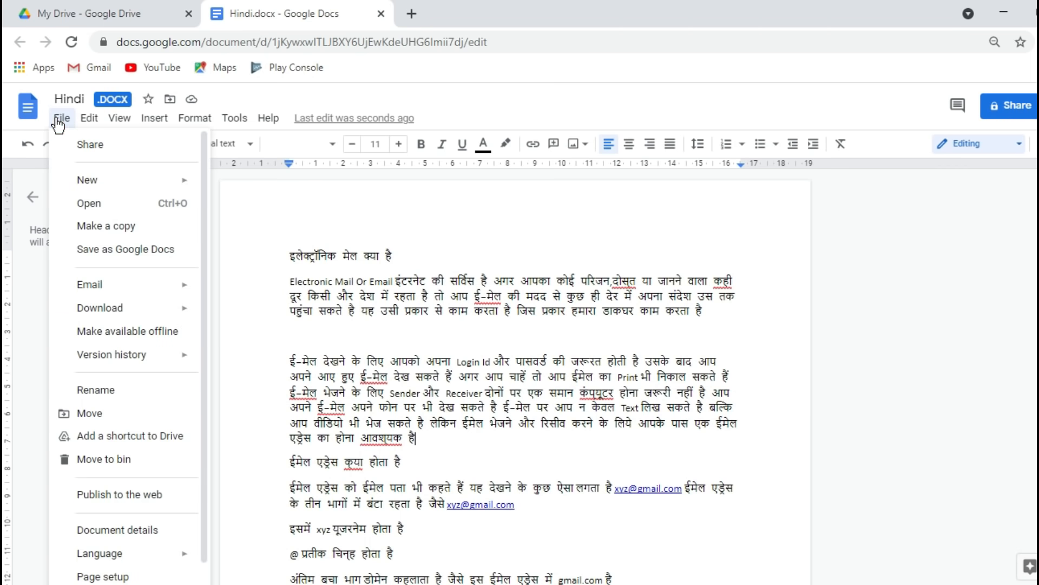
click(94, 318)
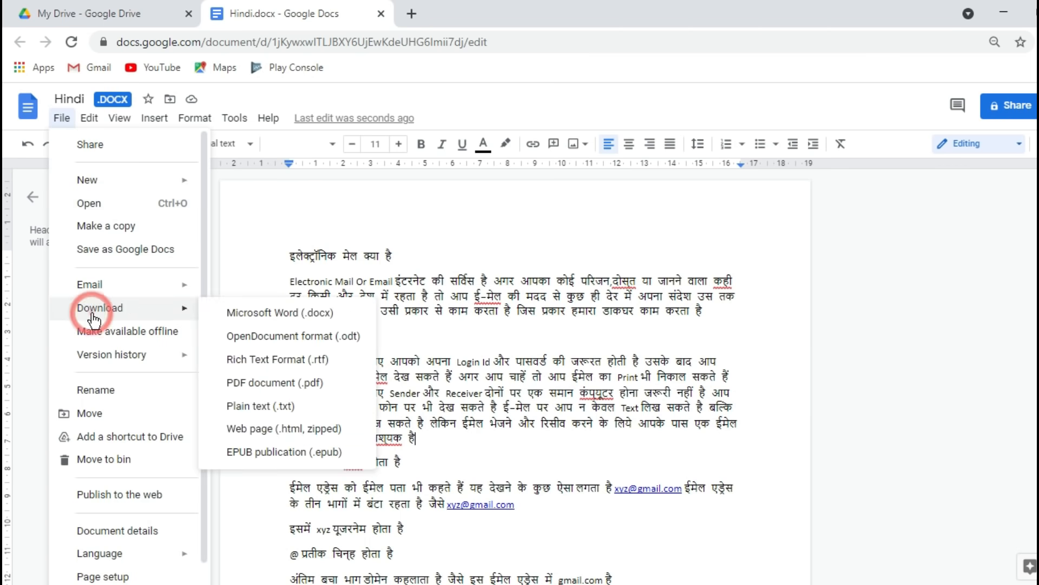
click(342, 384)
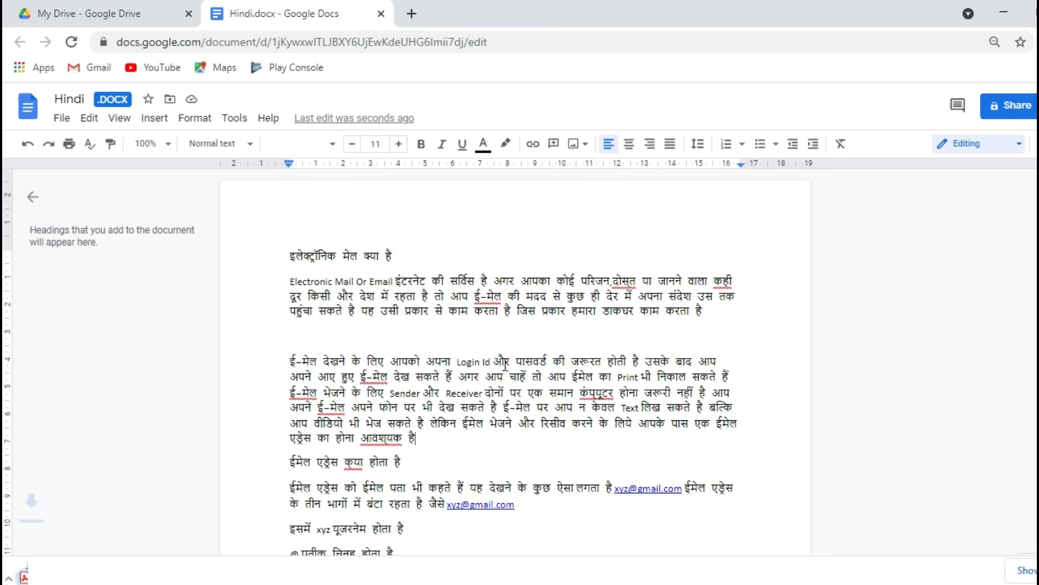
click(86, 564)
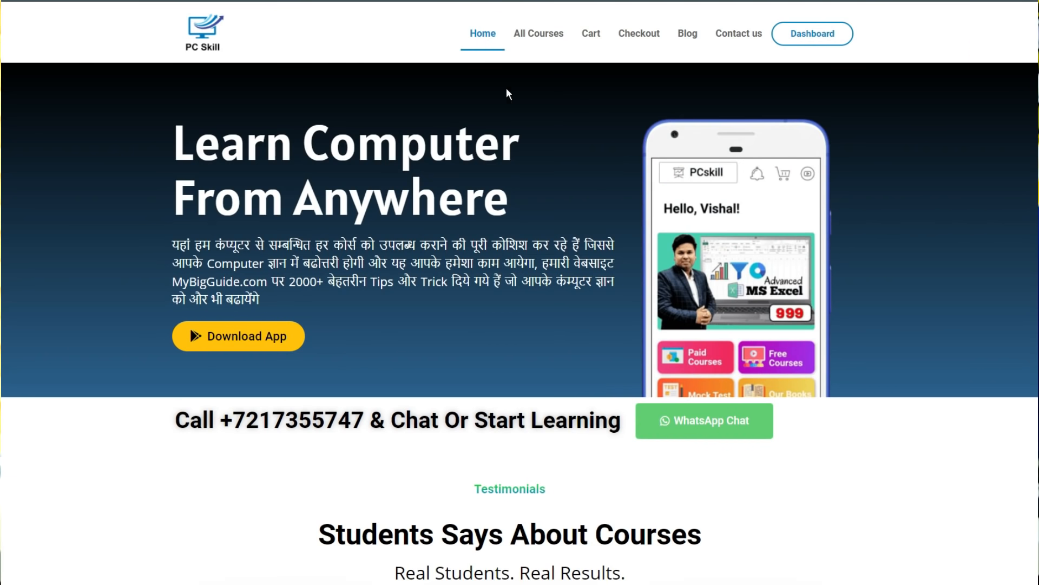
Browse all courses on the PC Skill website and look through the MS Office Full Course page.
click(545, 36)
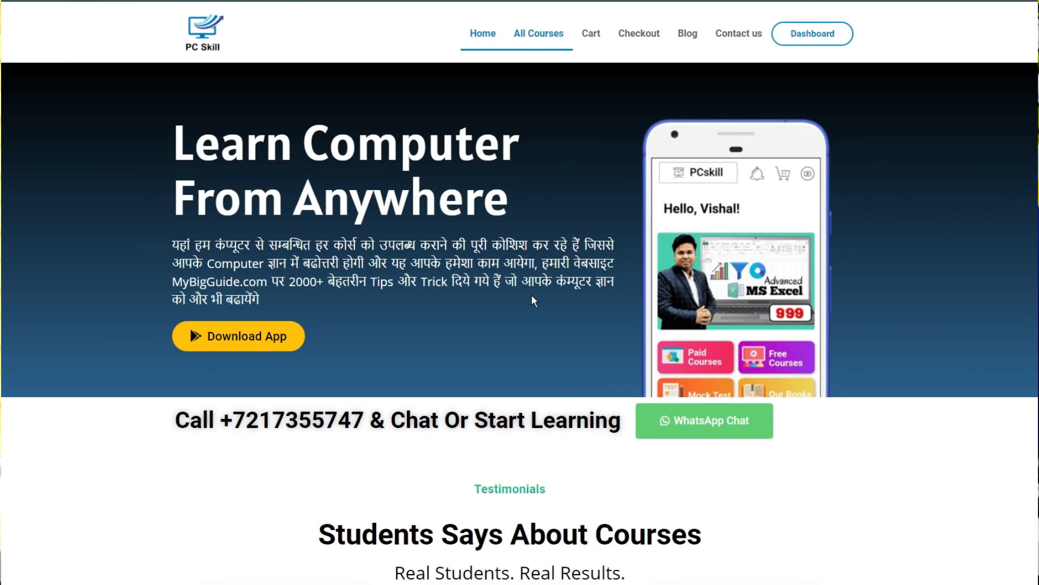
scroll(945, 313, down, 6)
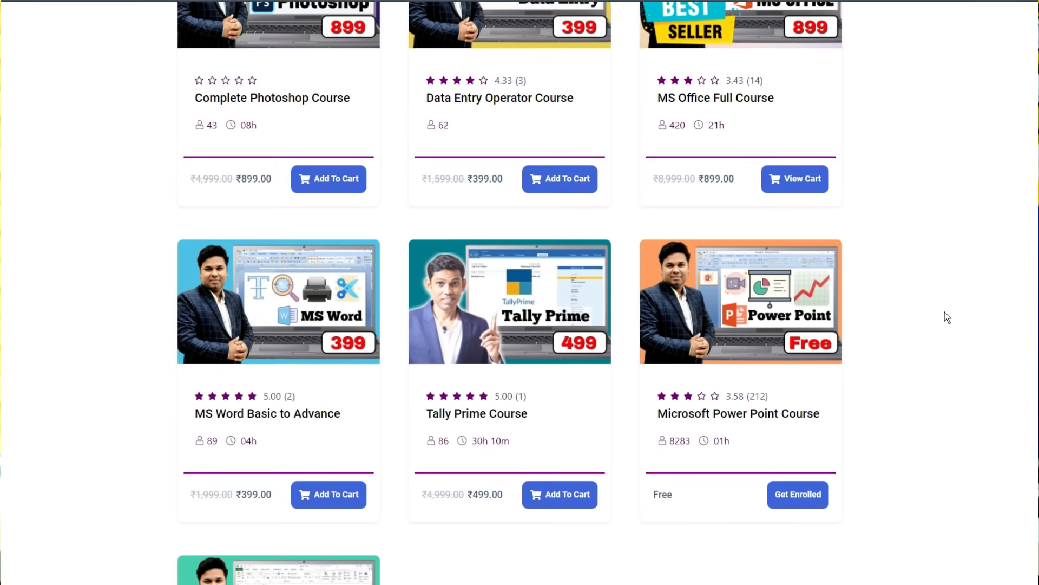
scroll(944, 312, up, 6)
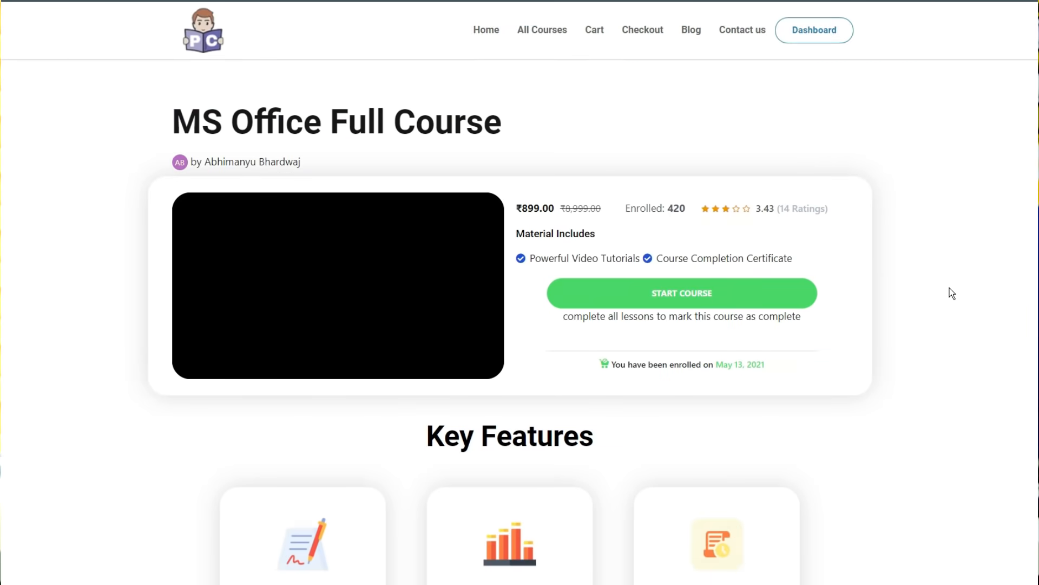
scroll(949, 291, down, 12)
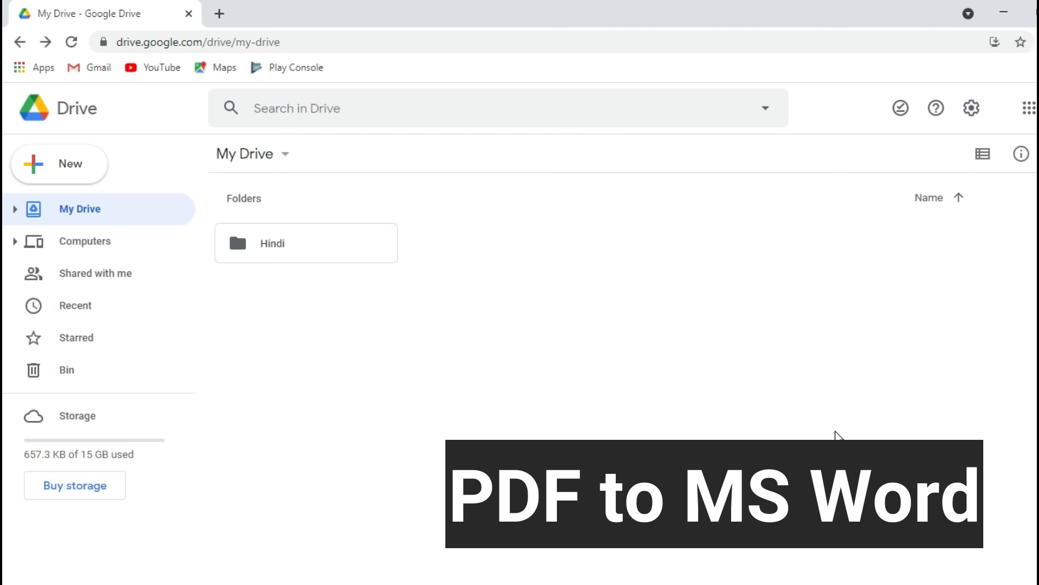
Upload Hindi.docx.pdf from the computer into My Drive.
drag(837, 435, 455, 378)
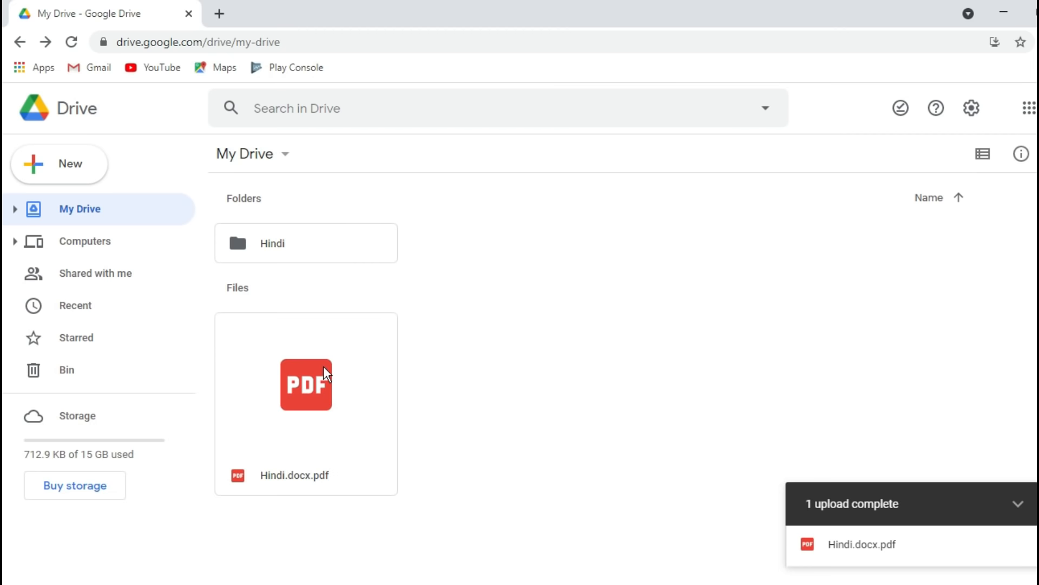
Open Hindi.docx.pdf from My Drive with Google Docs to convert it into editable text.
right_click(309, 334)
mouse_move(387, 184)
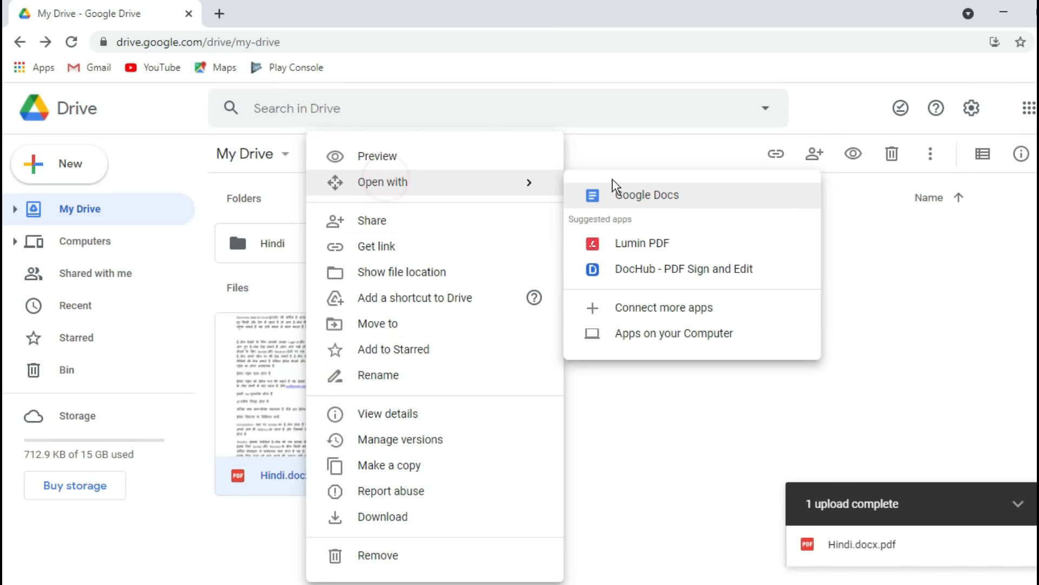
click(680, 200)
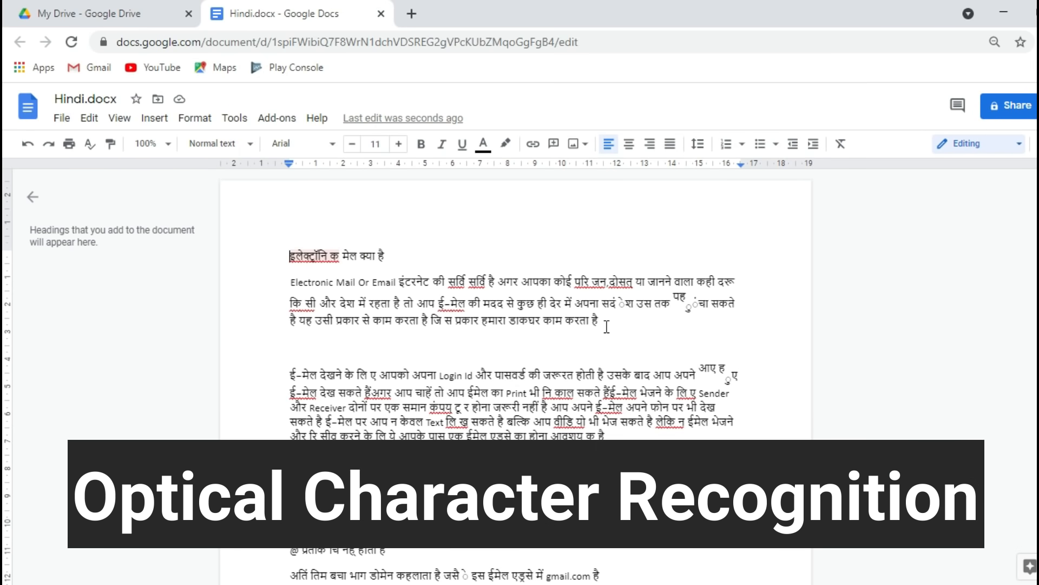
click(427, 255)
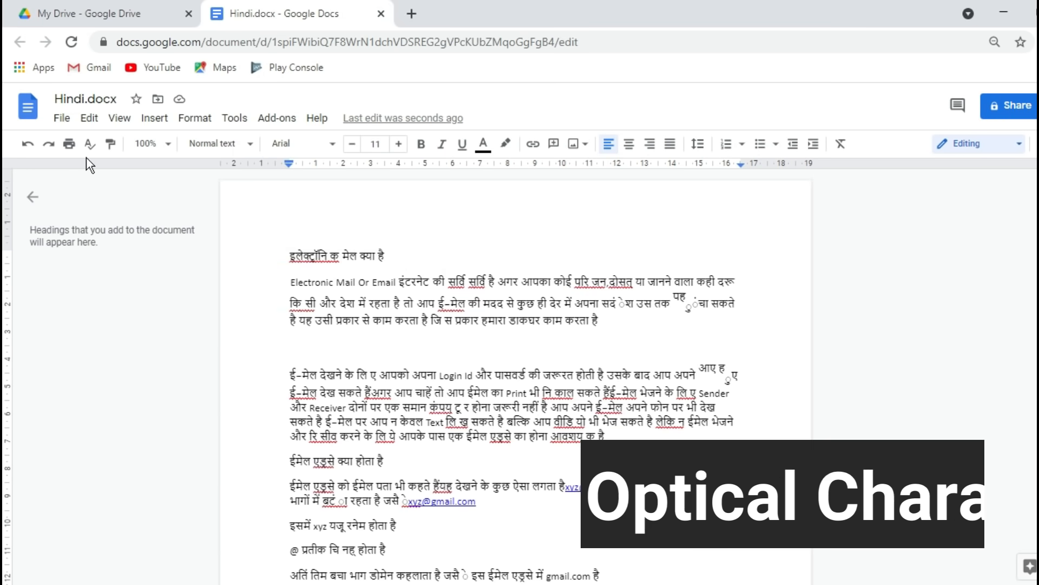
Download the converted document in Microsoft Word (.docx) format and open the downloaded Hindi.docx.
click(61, 119)
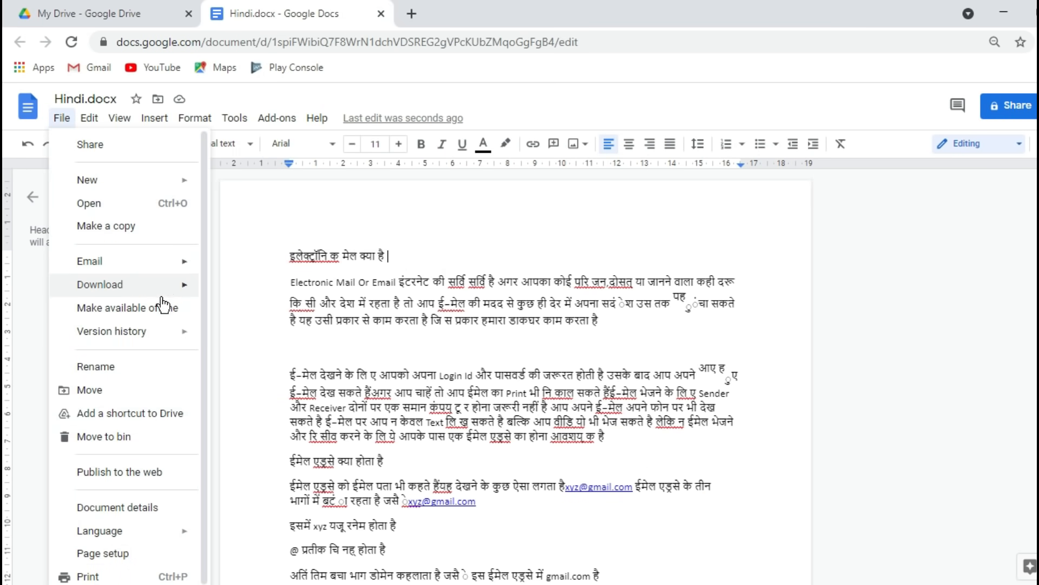
mouse_move(165, 295)
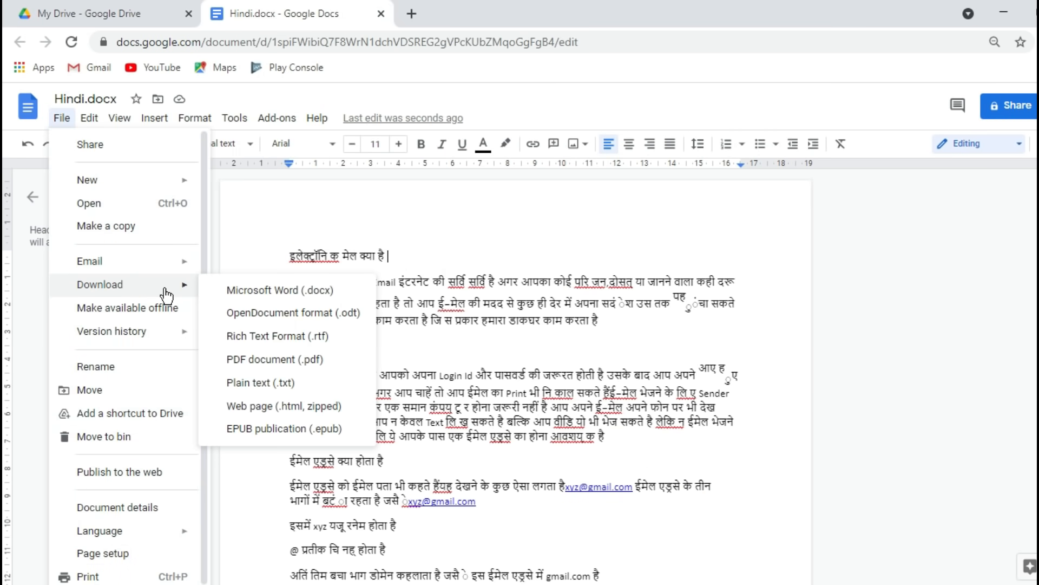
click(336, 295)
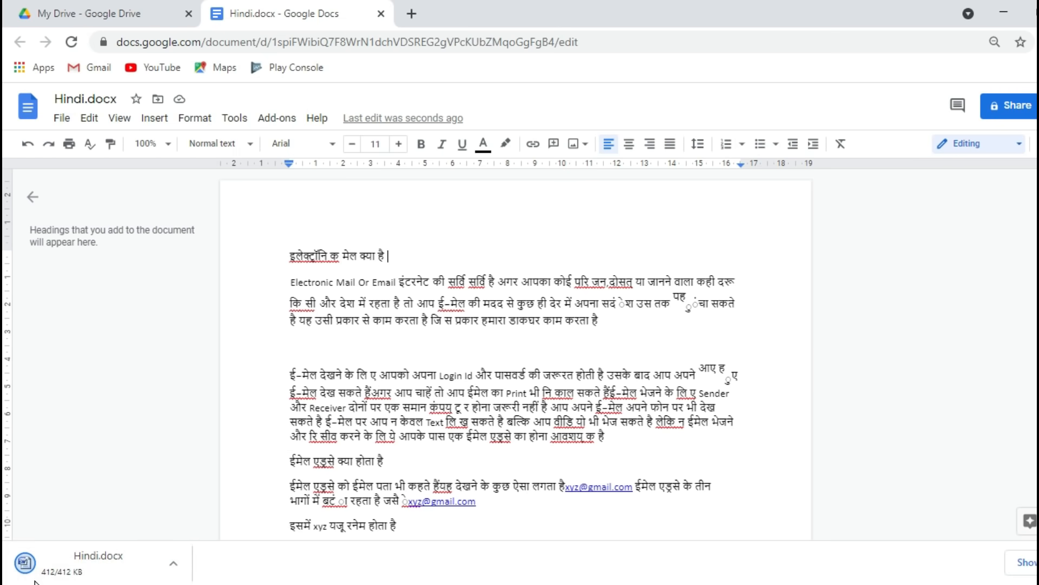
click(86, 566)
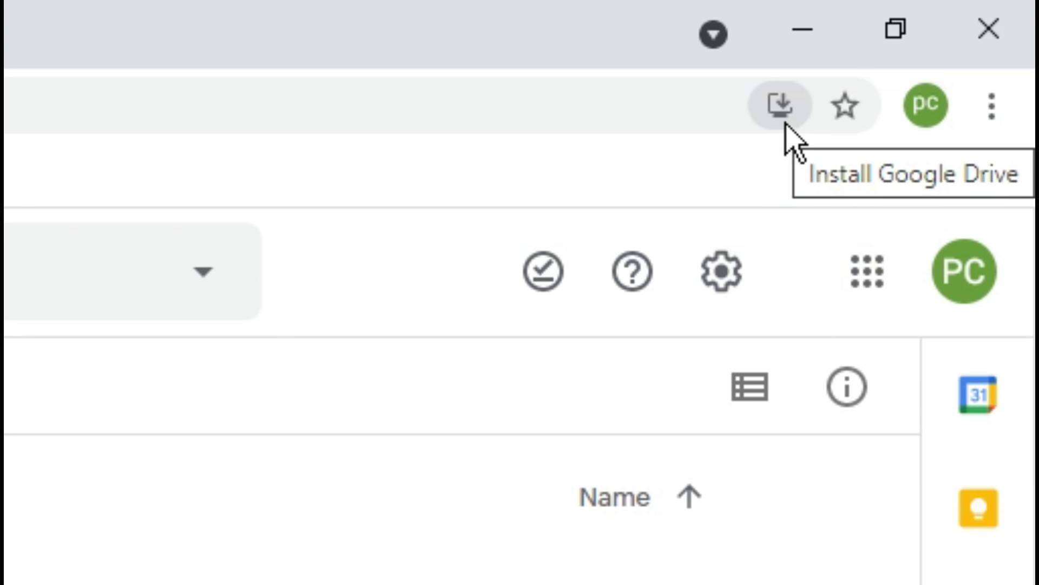
Install Google Drive as a desktop app, then minimize the browser and move the app window aside to reveal the desktop shortcut.
click(786, 123)
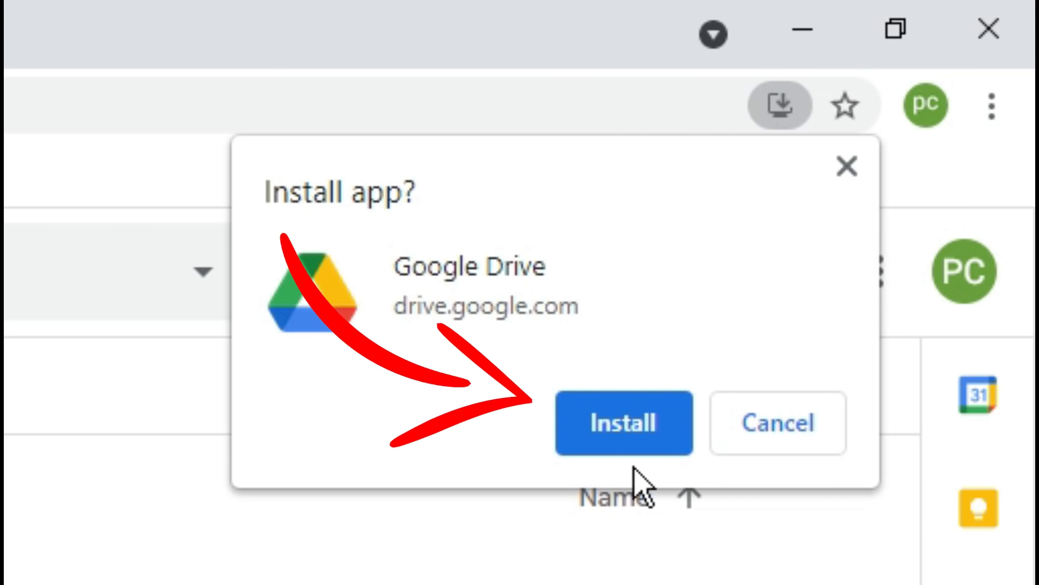
click(651, 440)
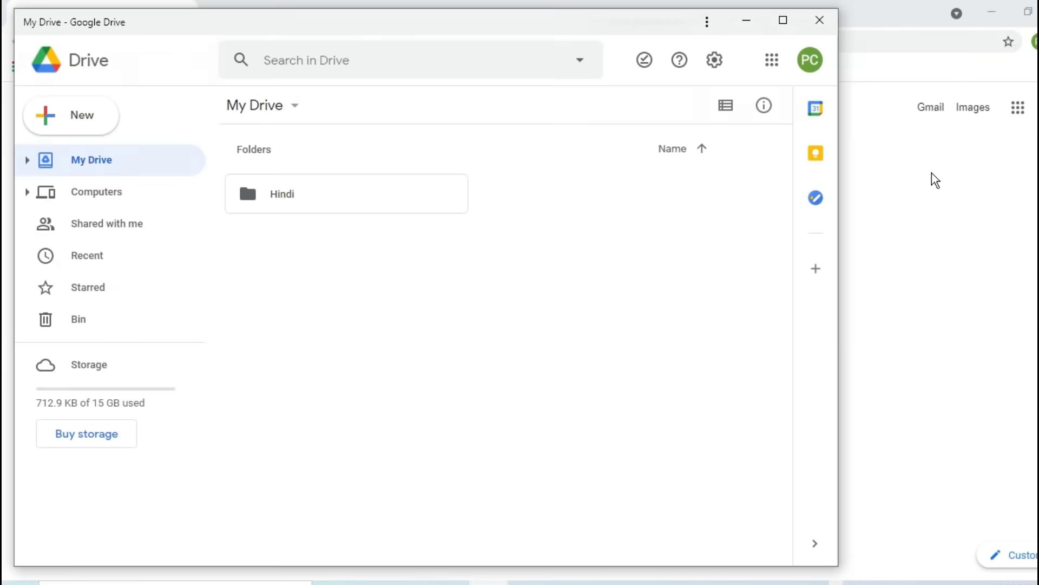
click(951, 121)
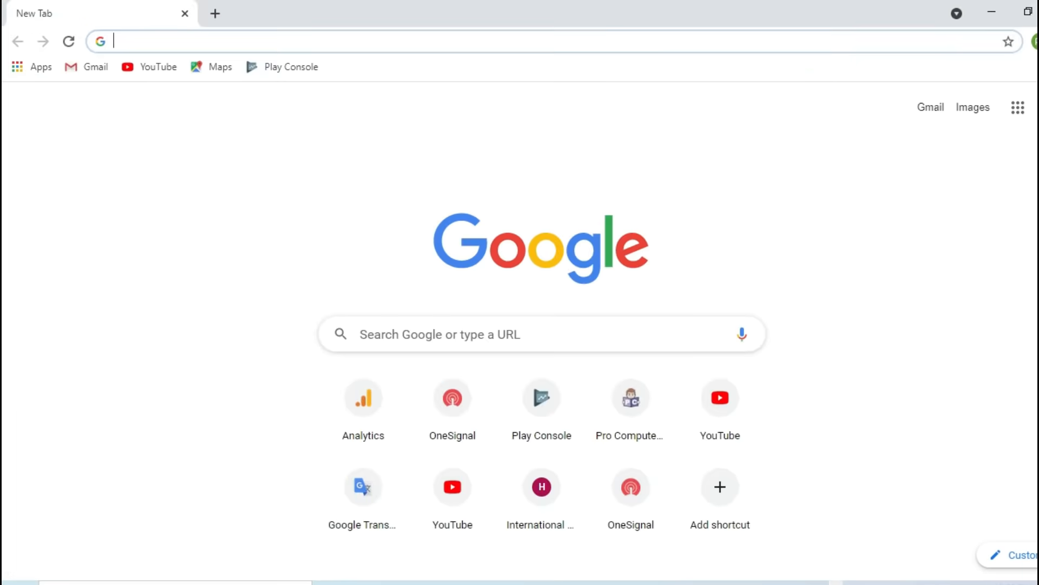
click(992, 11)
drag(529, 25, 712, 65)
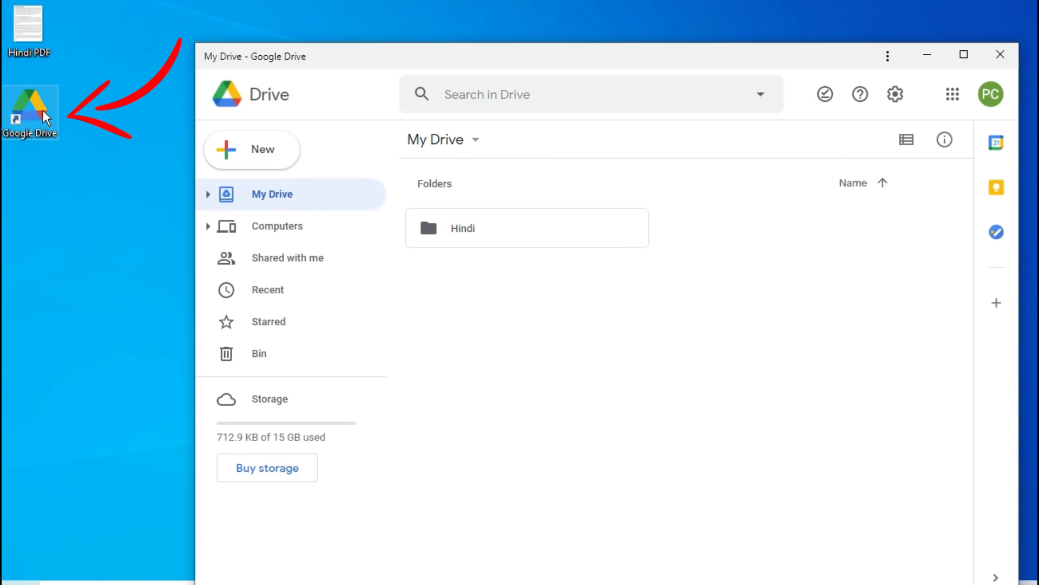
Close the Google Drive app window and launch the app again from its desktop shortcut.
click(1000, 54)
click(16, 111)
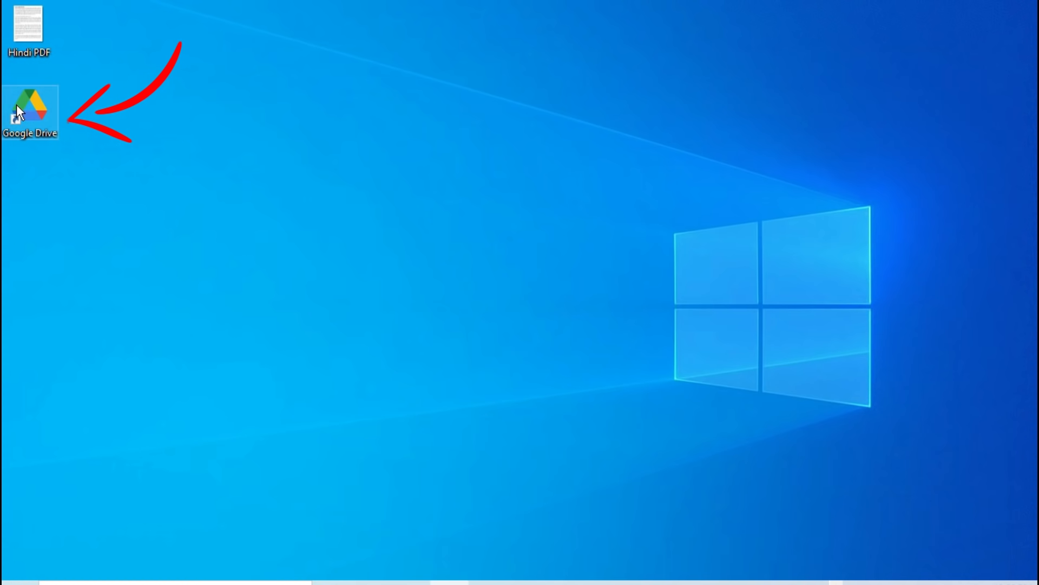
key(Return)
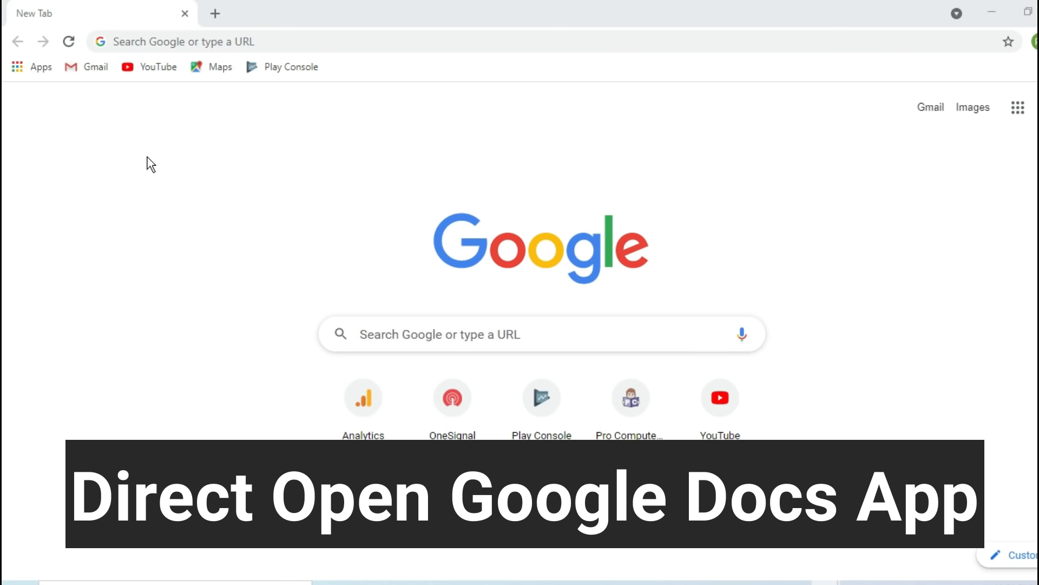
Create a blank Google Docs document by going to the address doc.new in the browser.
click(165, 42)
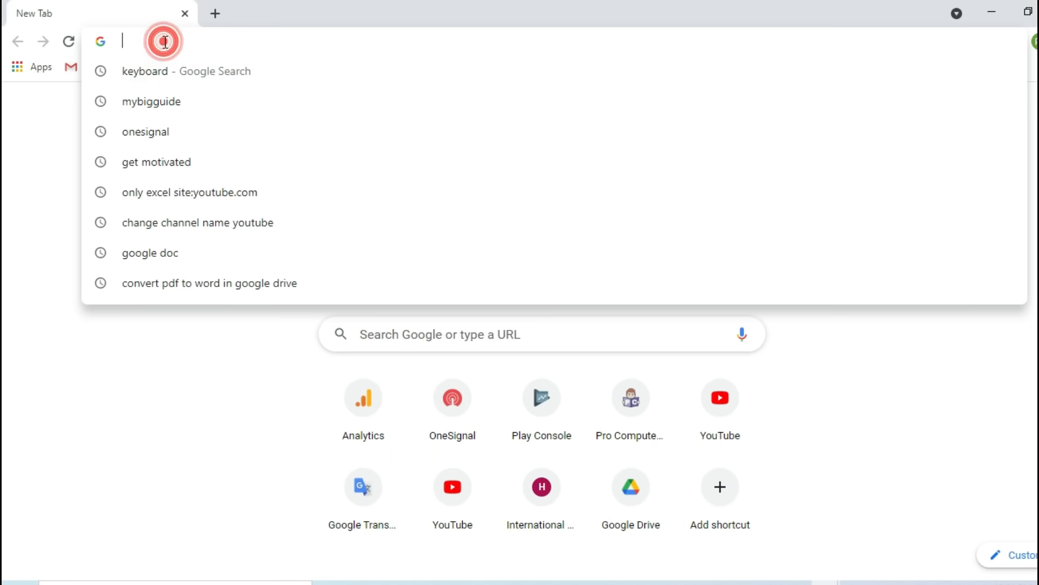
text(doc)
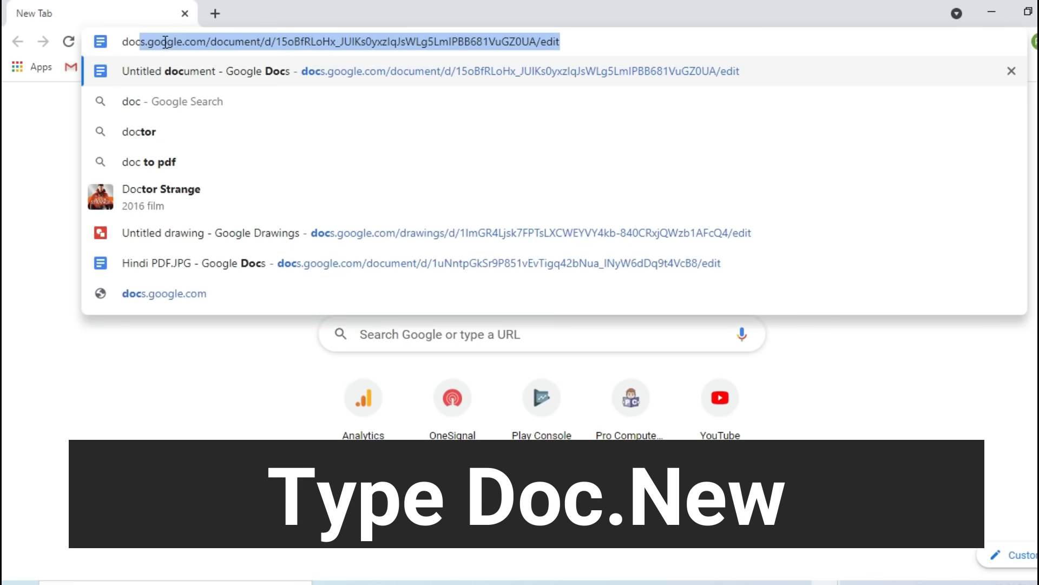
text(.new)
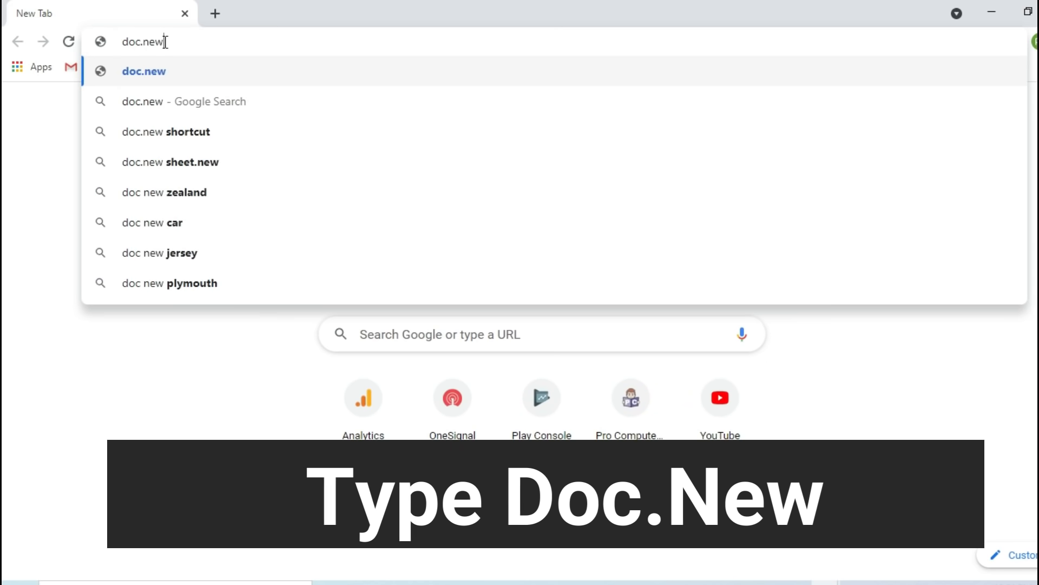
key(Return)
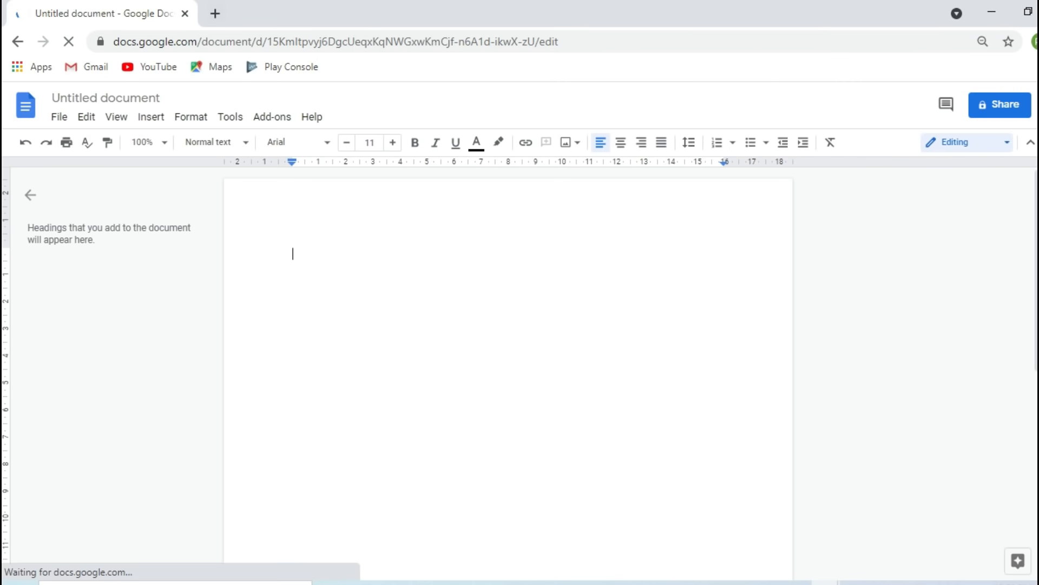
Create a blank Google Sheets spreadsheet by going to the address sheet.new in a new browser tab.
click(214, 13)
click(214, 43)
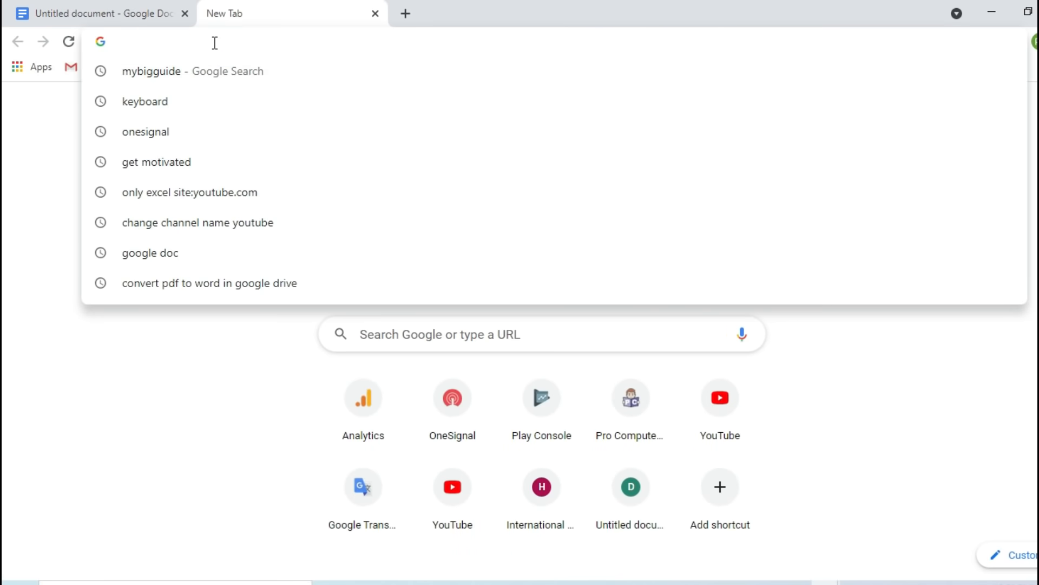
text(sheet)
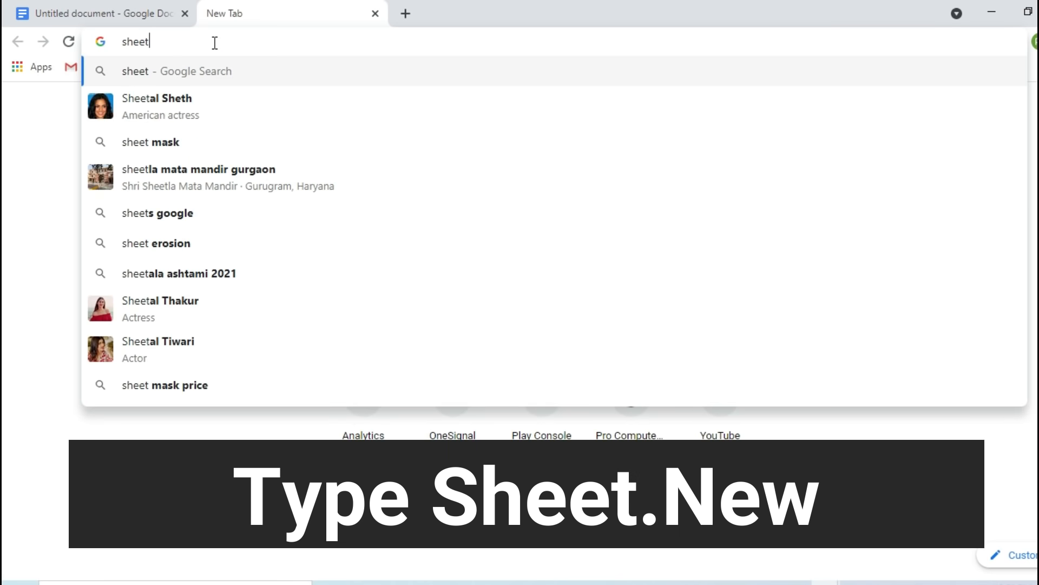
text(.new)
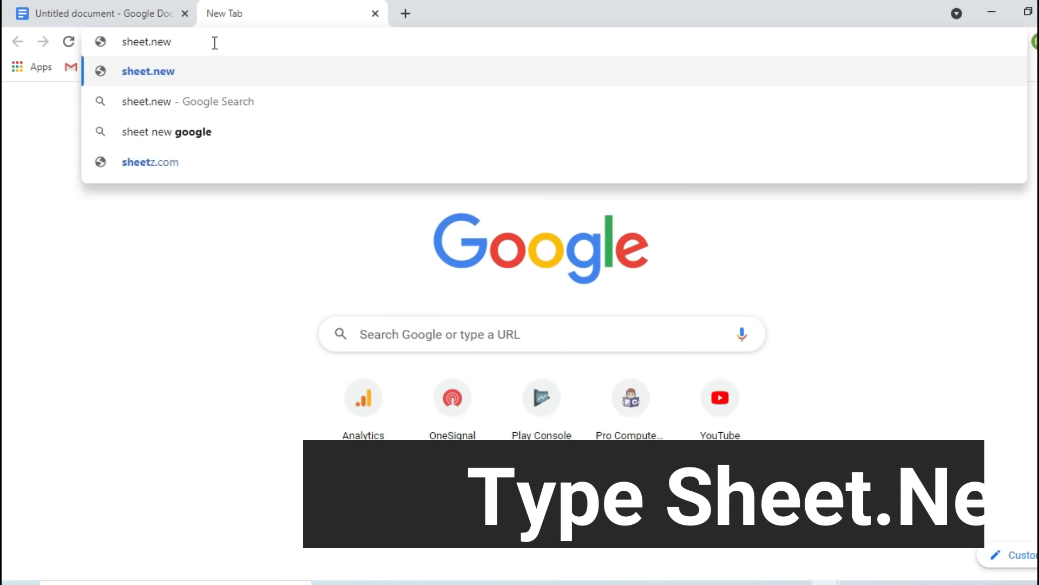
key(Return)
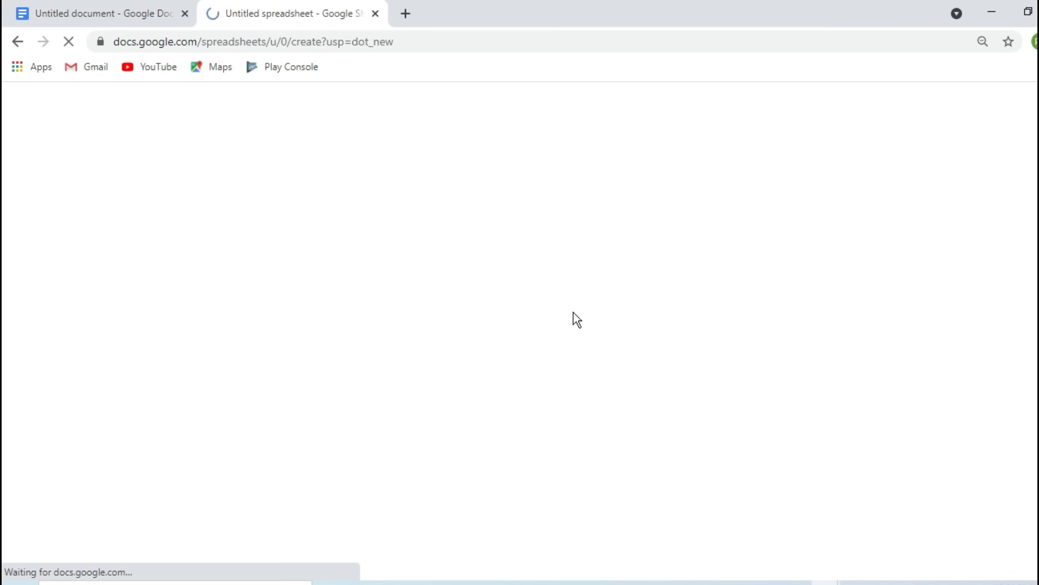
Create a blank Google Slides presentation by going to the address slide.new in another browser tab.
click(405, 13)
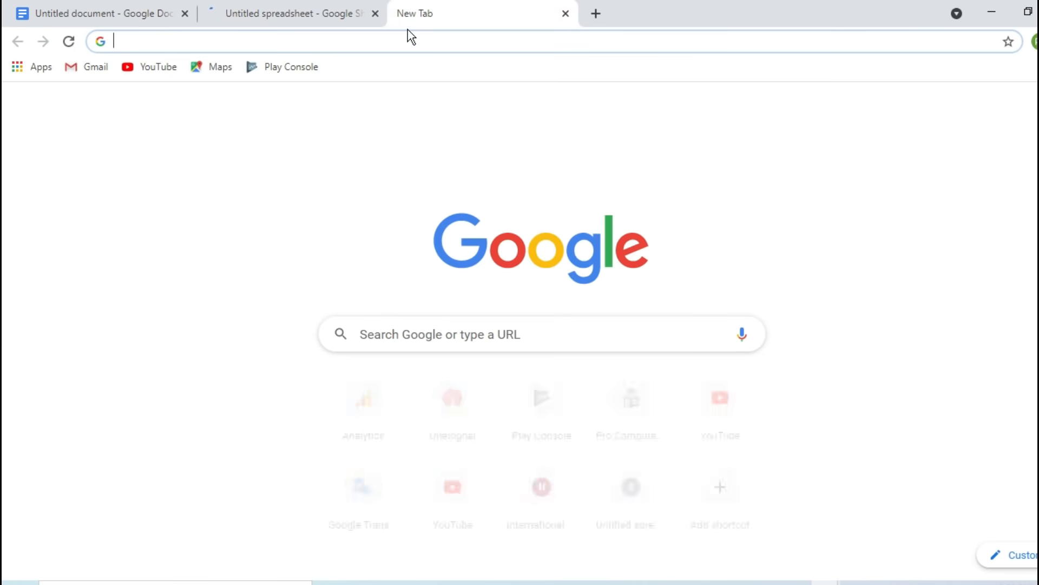
click(406, 41)
text(sli)
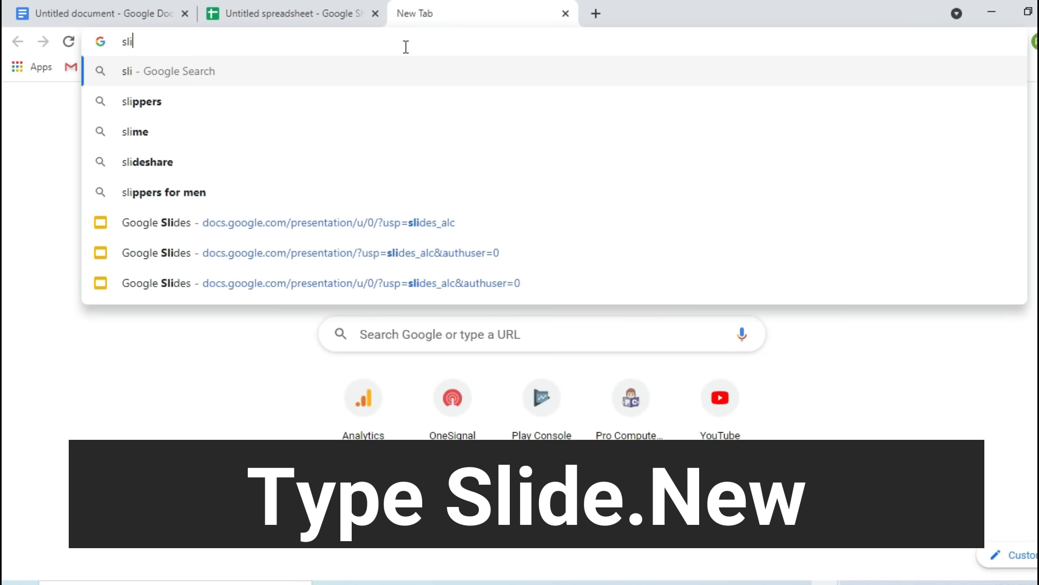
text(de.new)
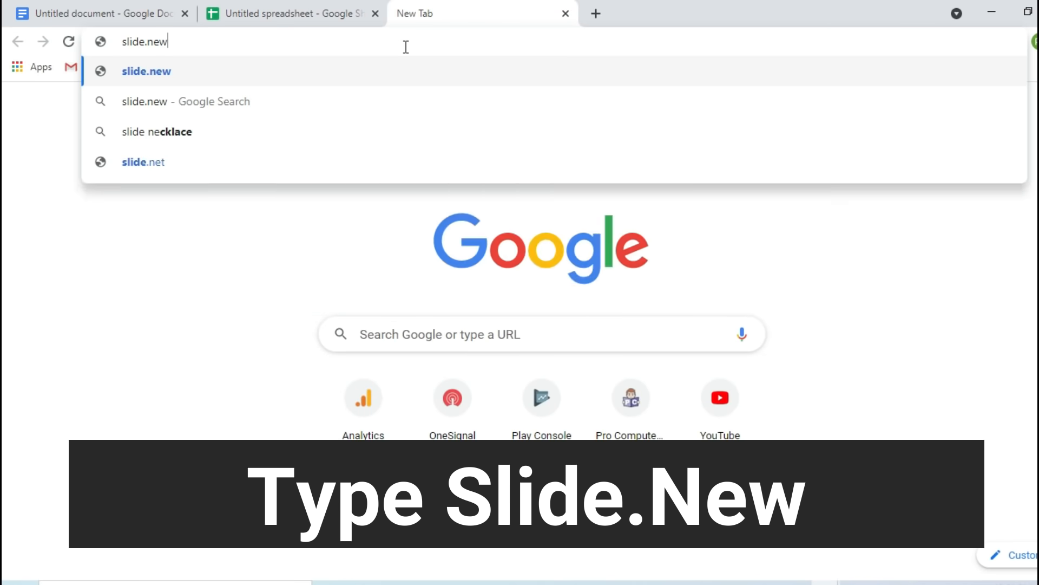
key(Return)
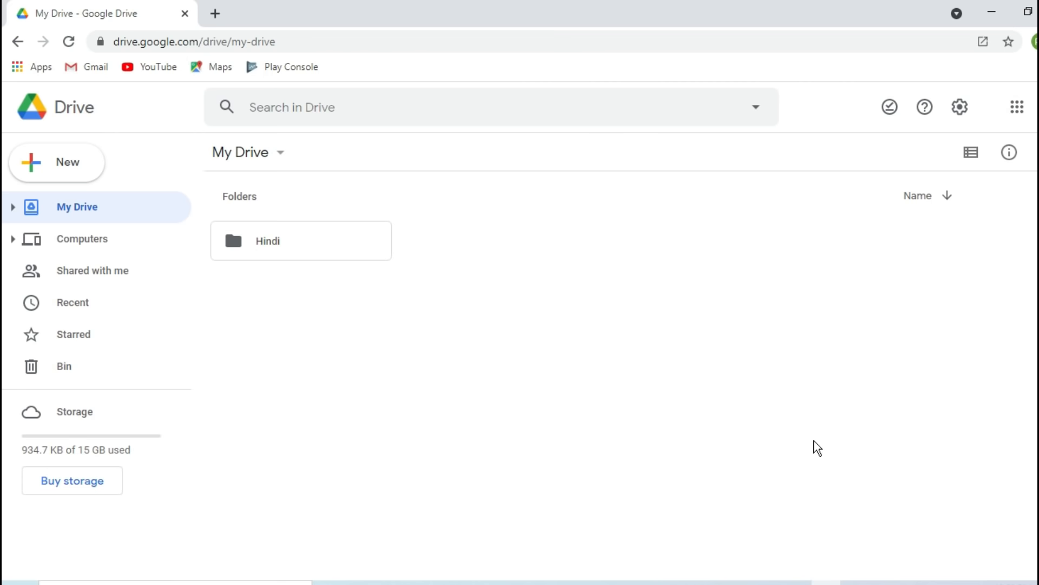
Add a shortcut in My Drive to the MS Office Course image stored in the Hindi folder.
click(261, 248)
double_click(262, 244)
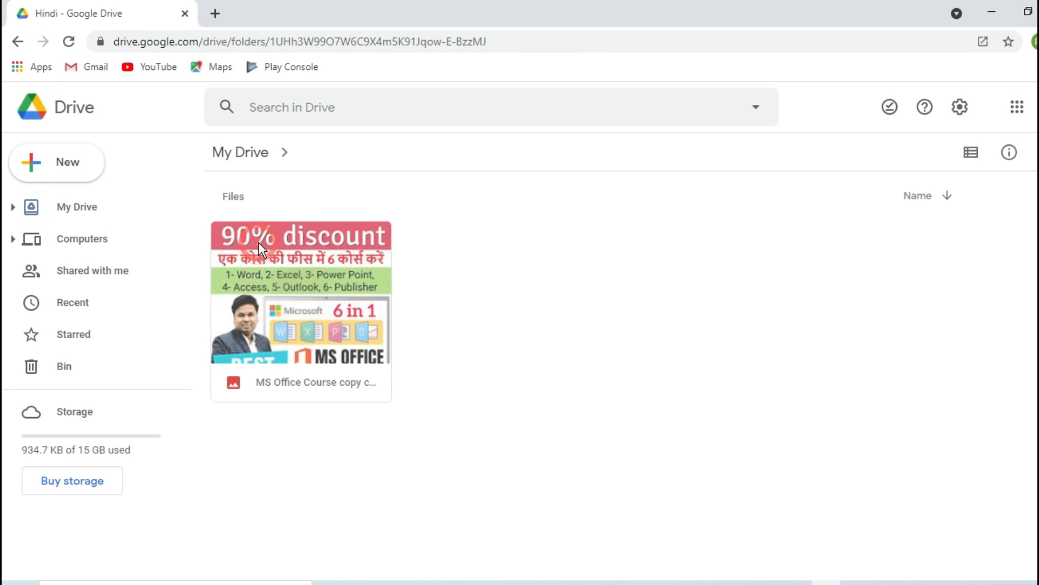
right_click(291, 241)
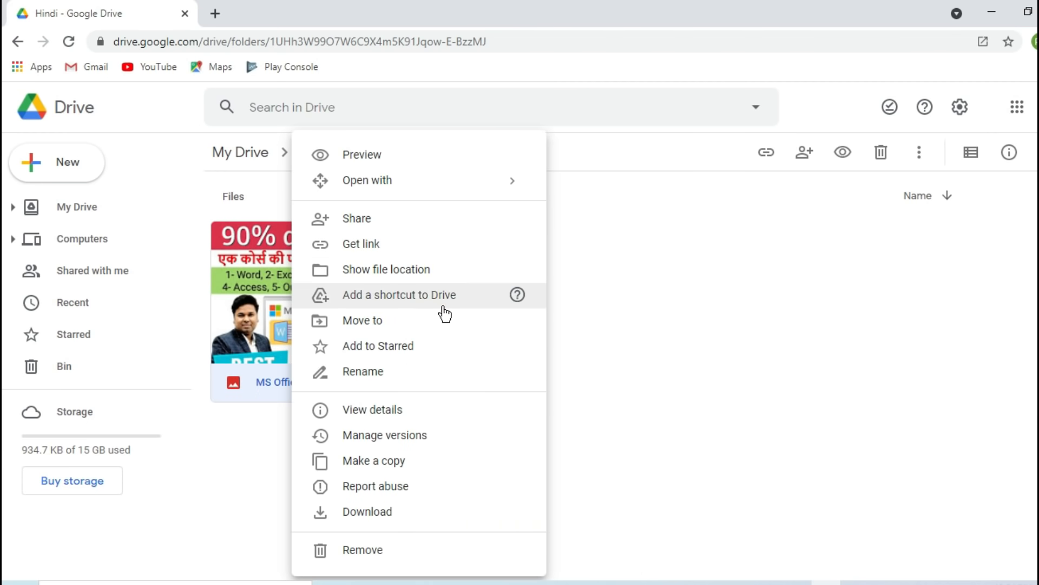
click(476, 303)
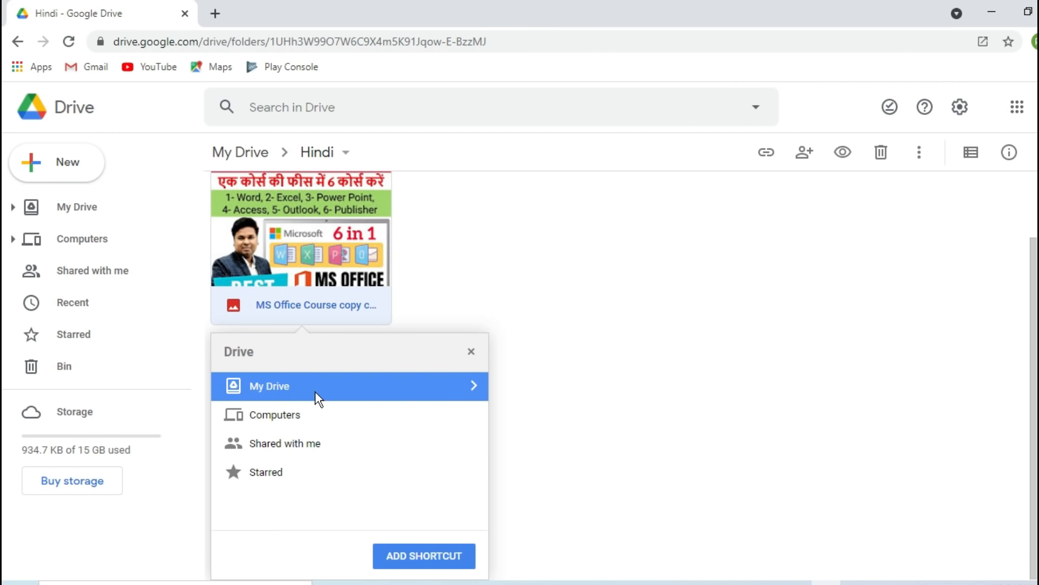
click(473, 385)
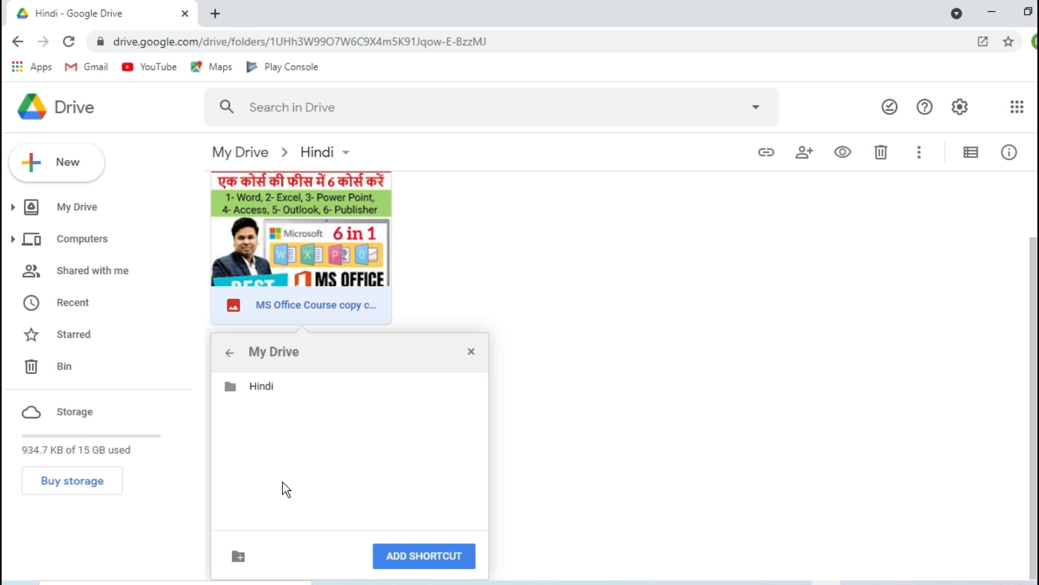
click(230, 352)
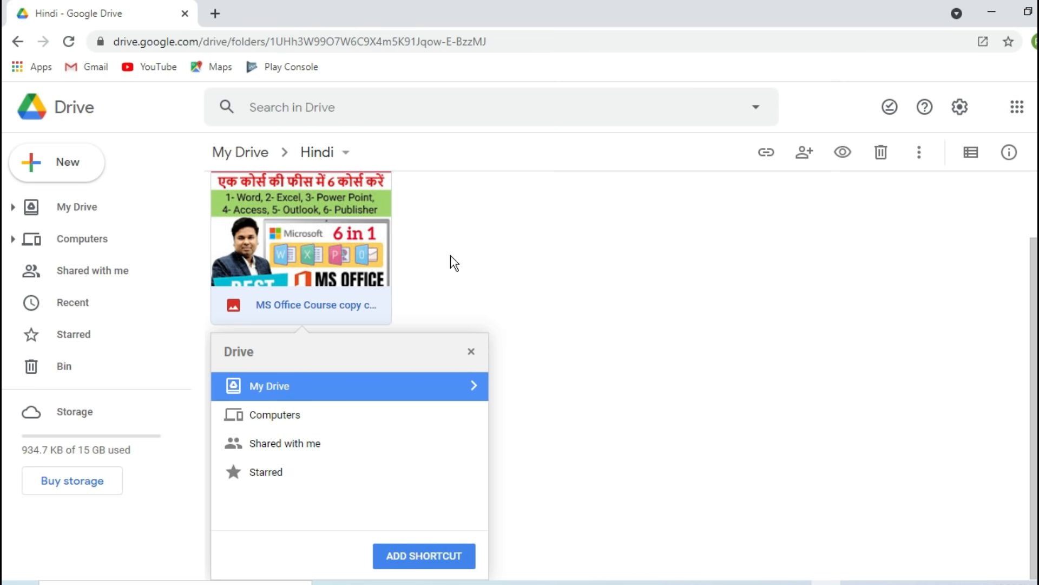
click(264, 153)
click(285, 246)
click(428, 561)
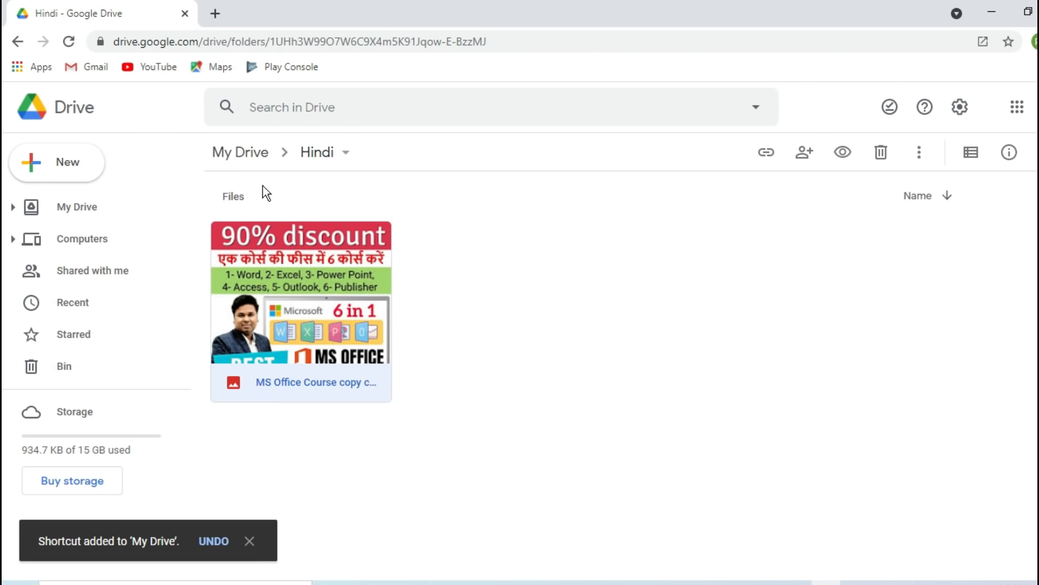
Remove the MS Office Course image's shortcut from My Drive and open the Hindi folder holding the original file.
click(247, 153)
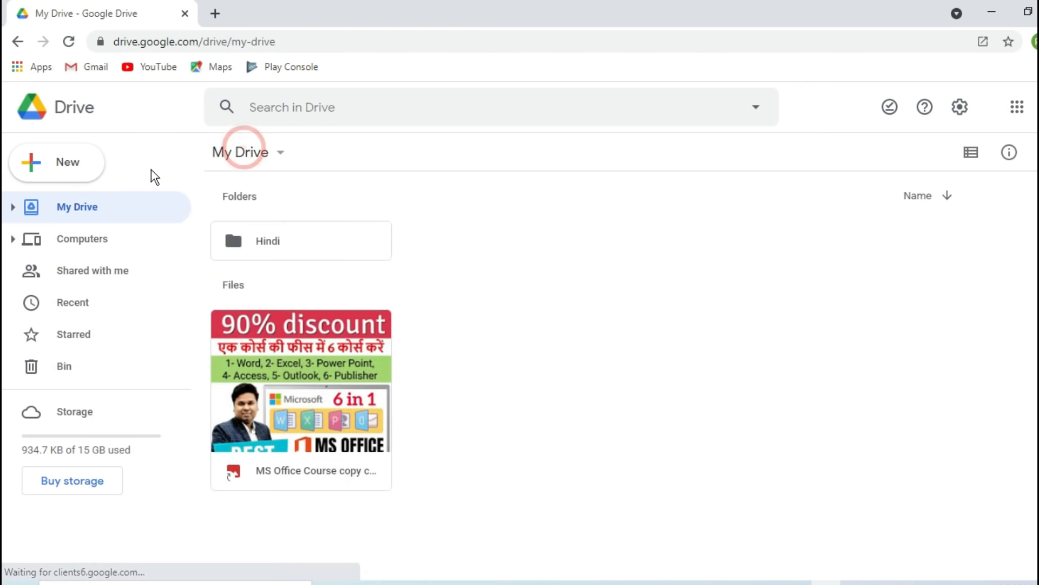
right_click(314, 364)
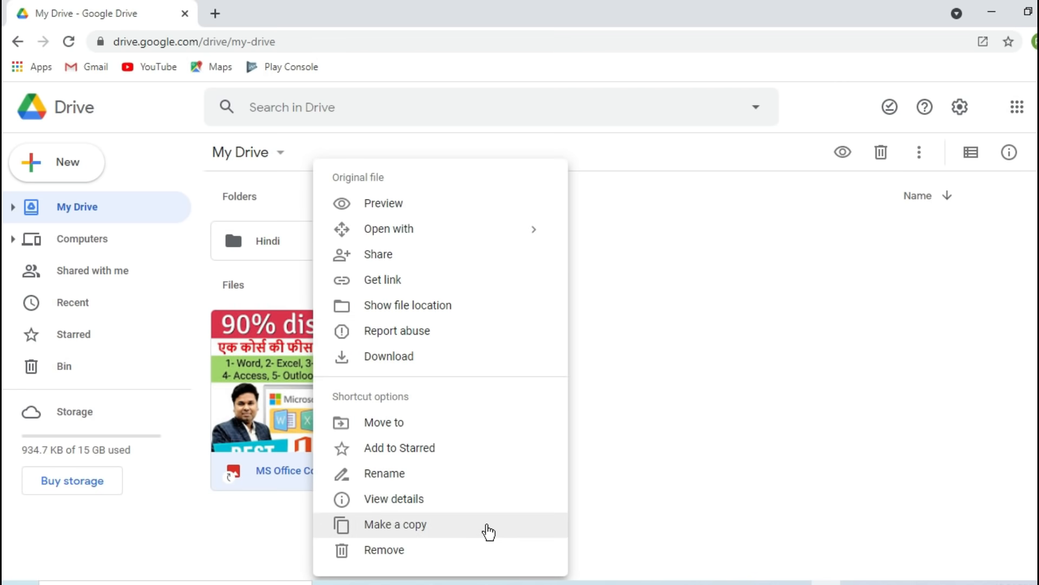
click(494, 551)
double_click(271, 244)
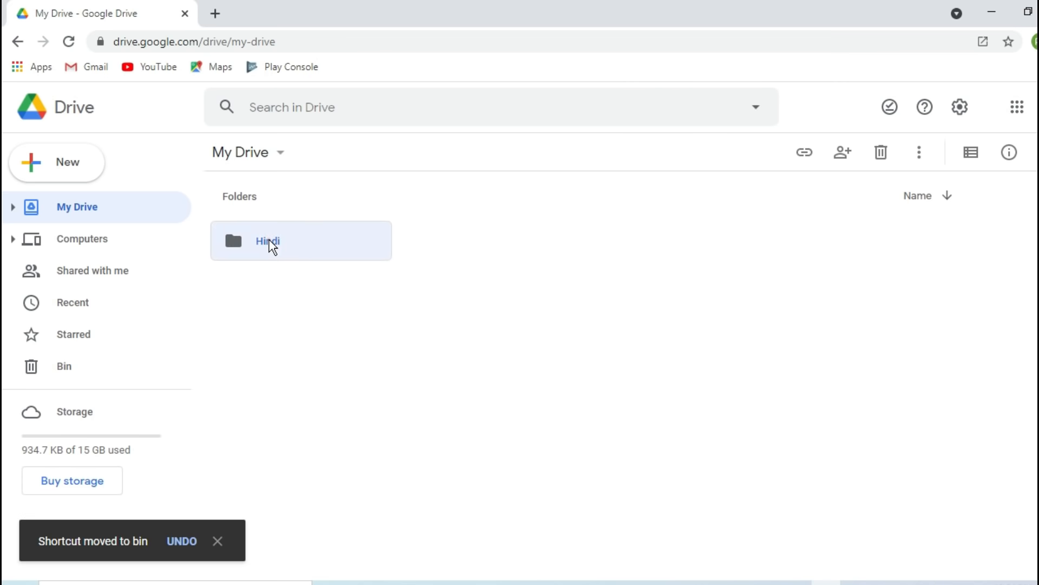